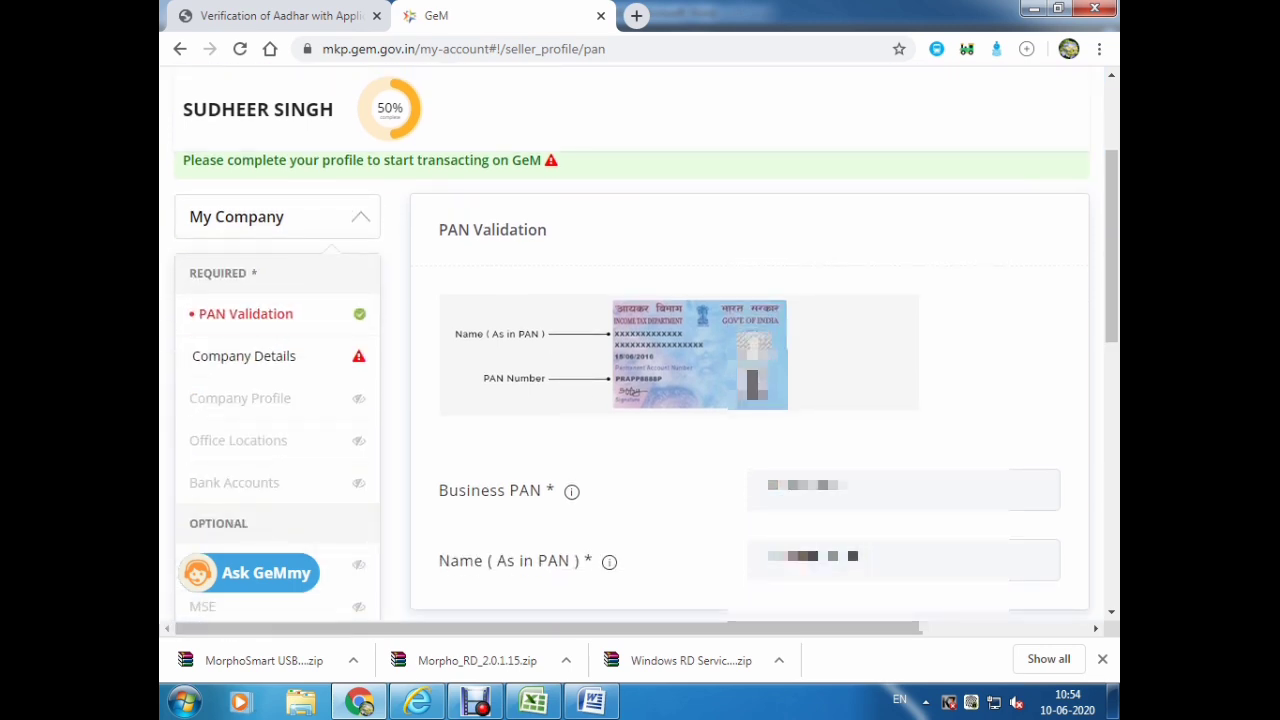
Open Company Details from the My Company sidebar after PAN Validation.
{"action": "scroll", "coordinate": [640, 400], "scroll_direction": "down", "scroll_amount": 1}
{"action": "left_click", "coordinate": [241, 262]}
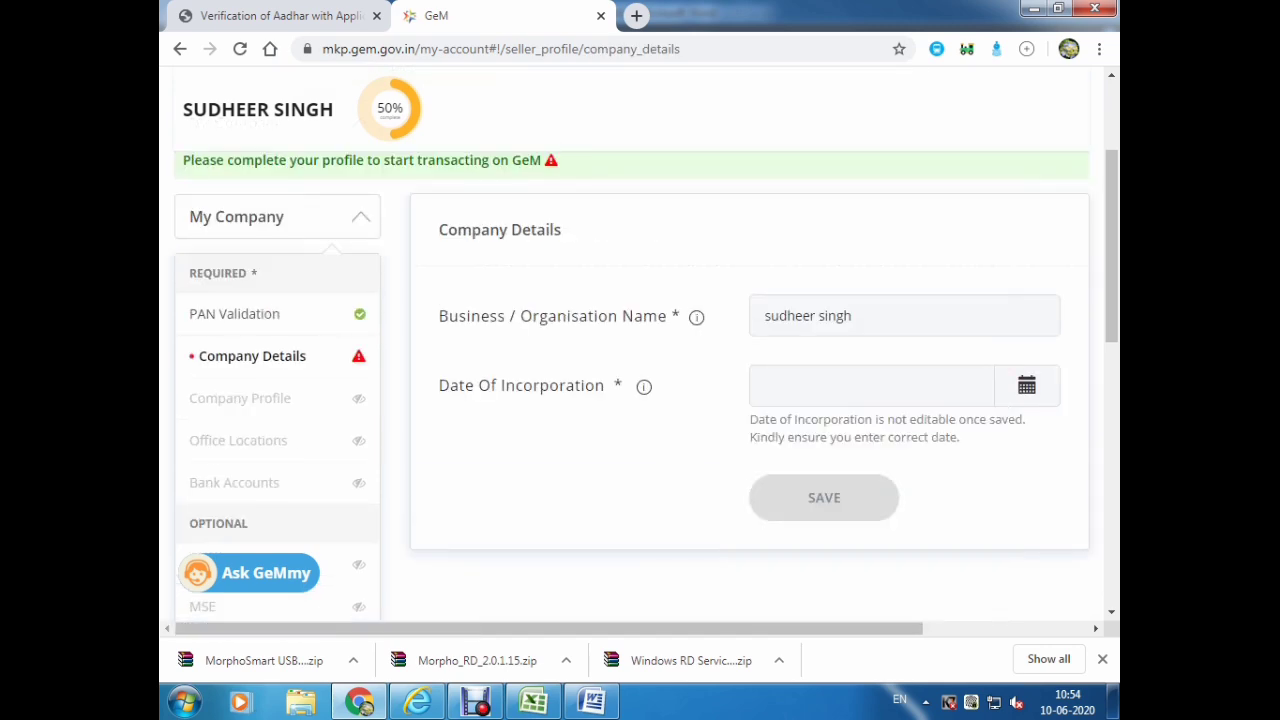
Pick 13 March 2017 as the Date Of Incorporation in the calendar and save Company Details.
{"action": "left_click", "coordinate": [1026, 385]}
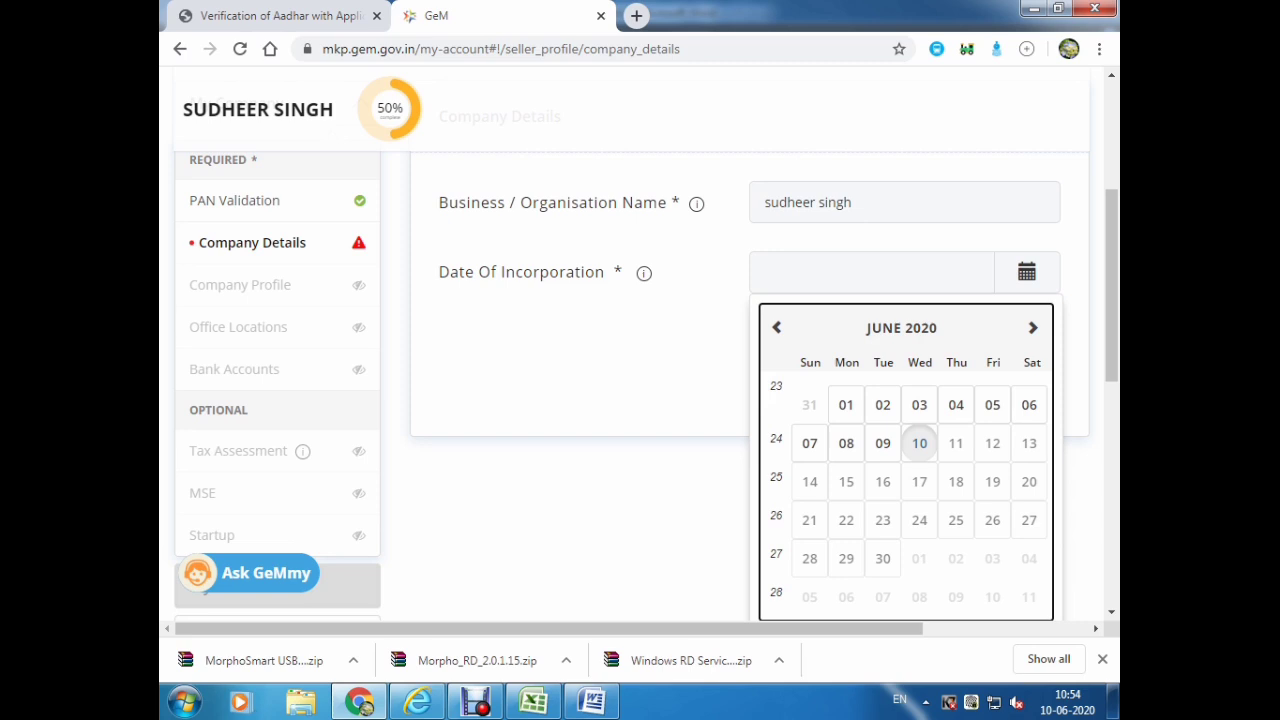
{"action": "left_click", "coordinate": [901, 327]}
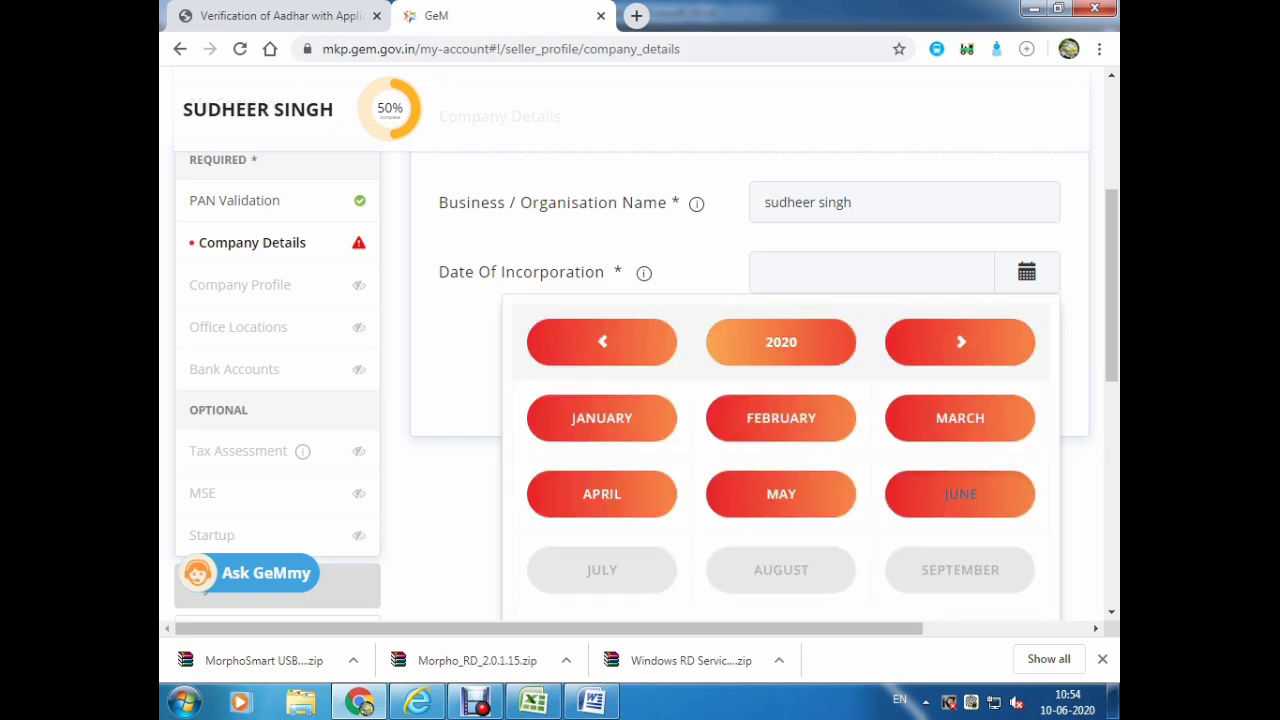
{"action": "left_click", "coordinate": [602, 341]}
{"action": "left_click", "coordinate": [602, 341]}
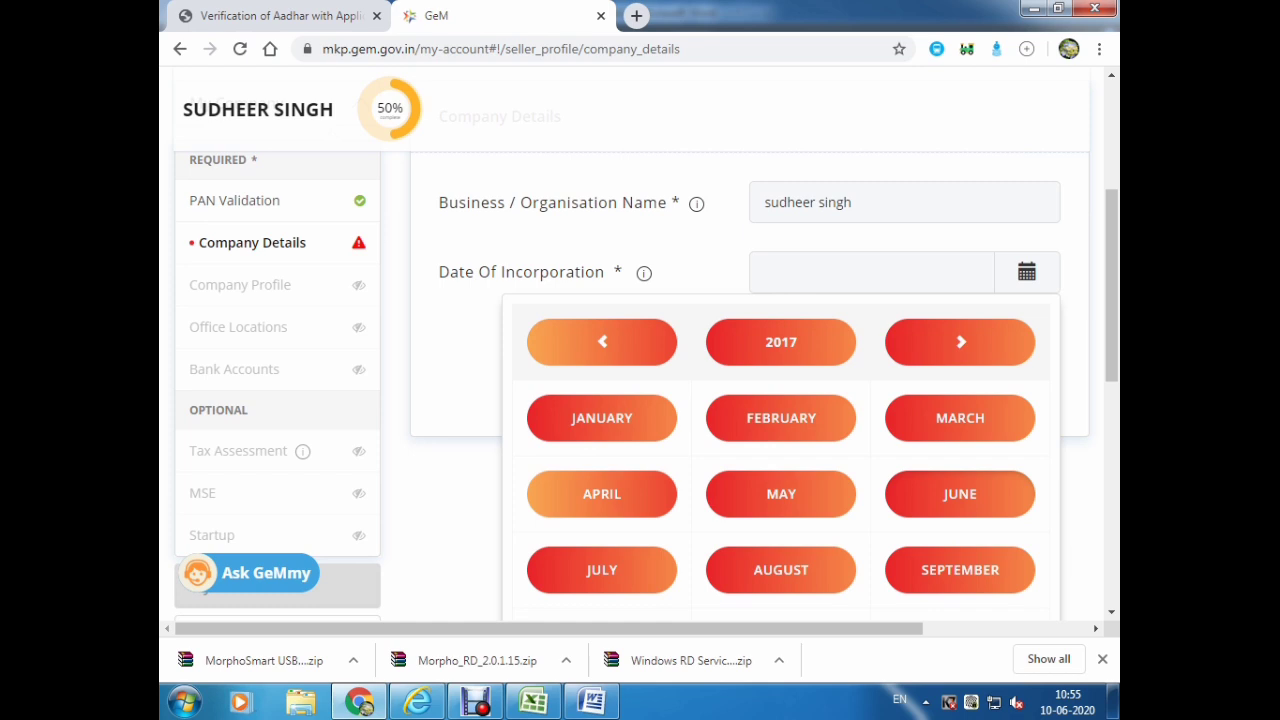
{"action": "left_click", "coordinate": [960, 418]}
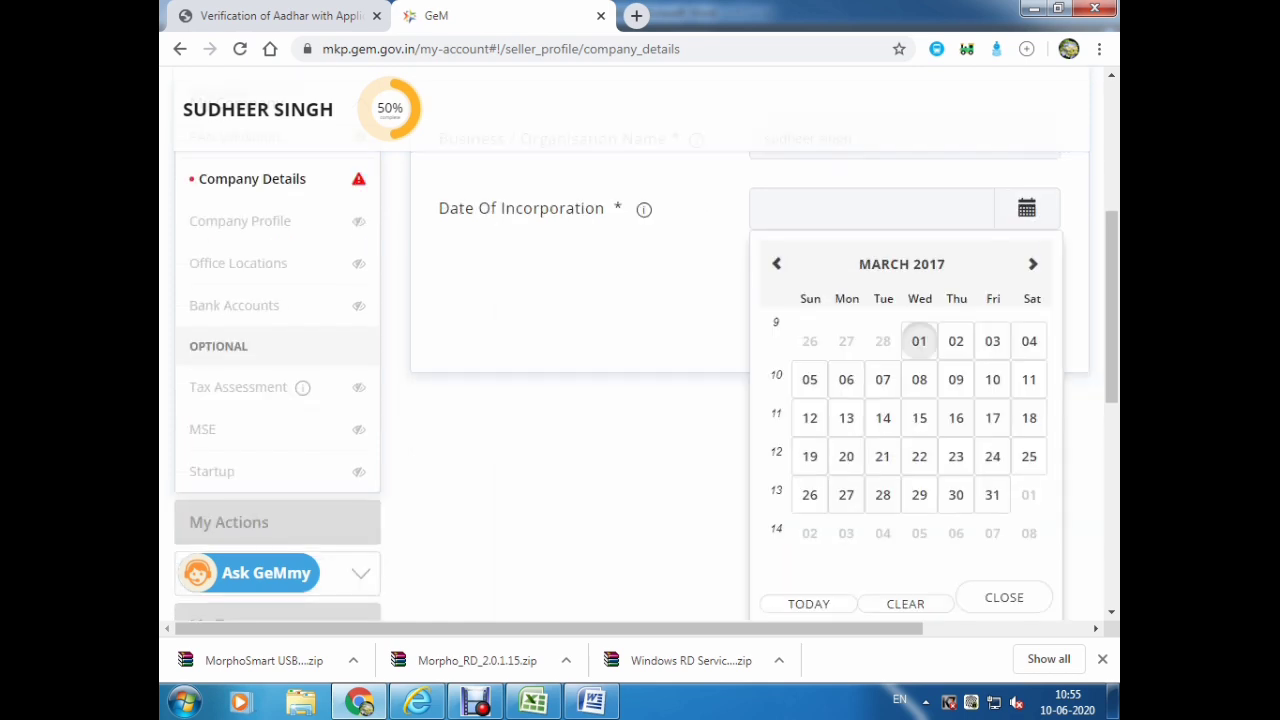
{"action": "left_click", "coordinate": [846, 418]}
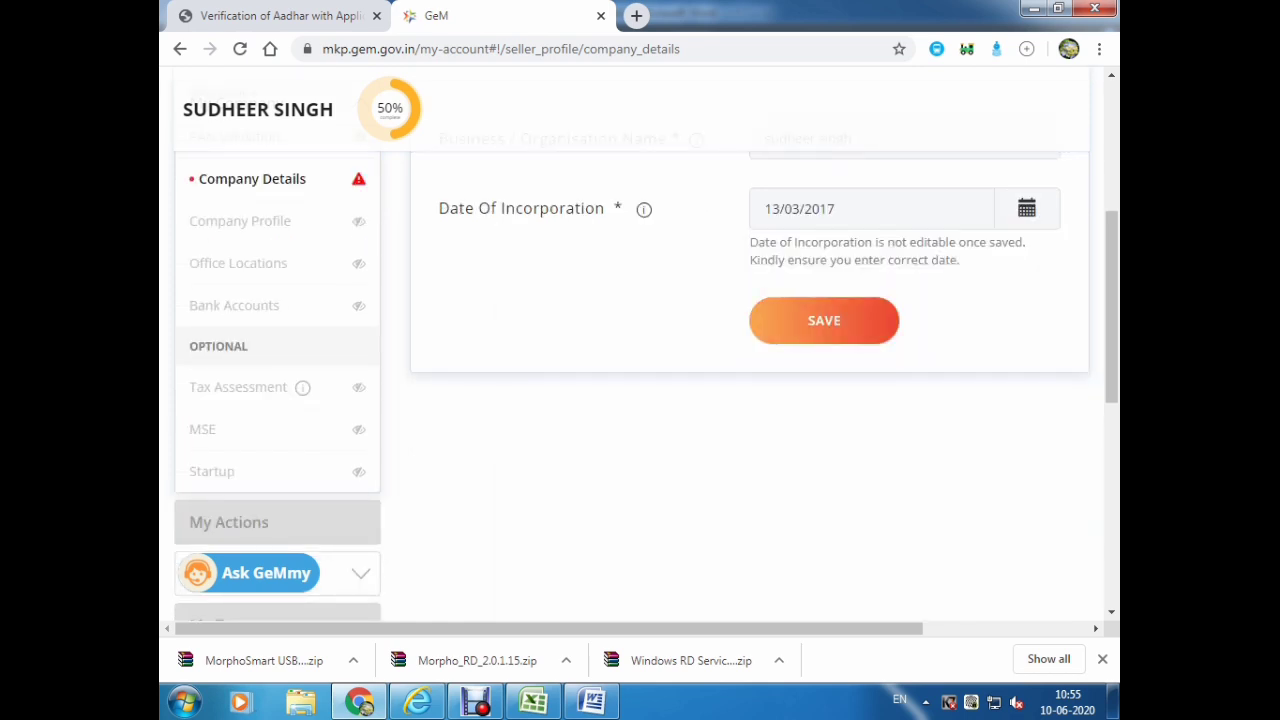
{"action": "left_click", "coordinate": [824, 320]}
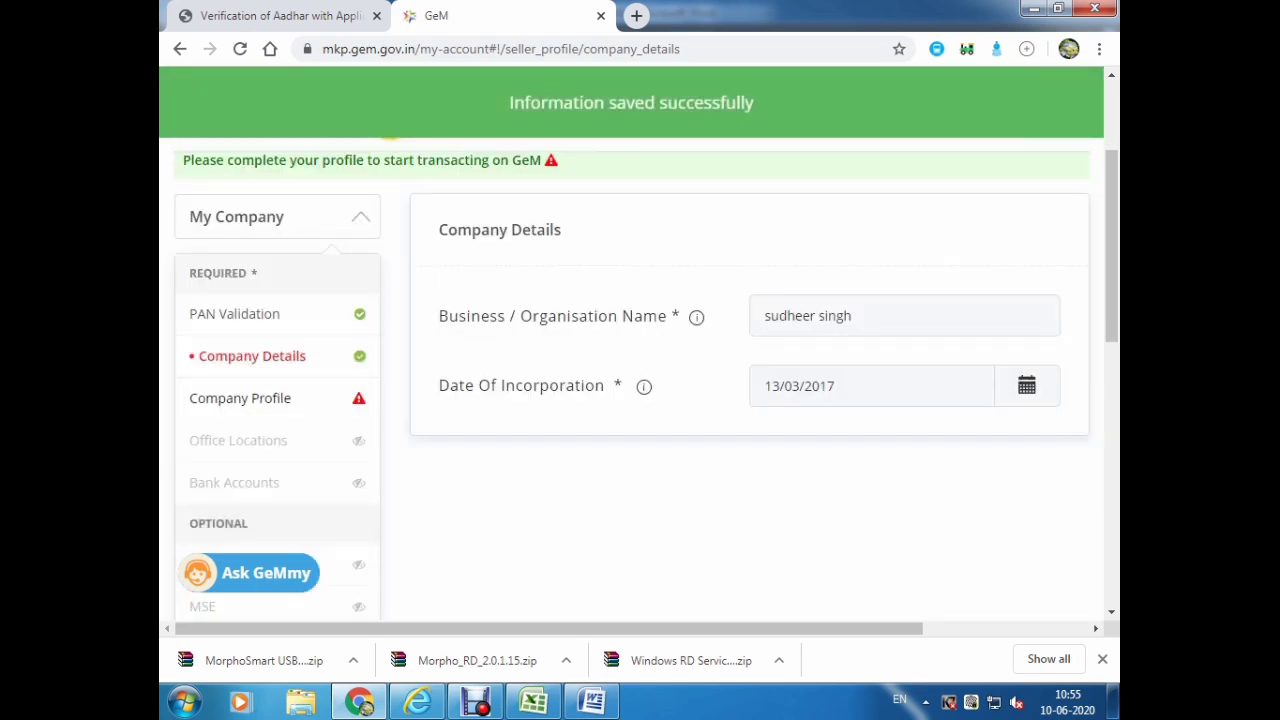
Save the Company Profile with the startup, MSME and bid participation answers left at No.
{"action": "left_click", "coordinate": [242, 398]}
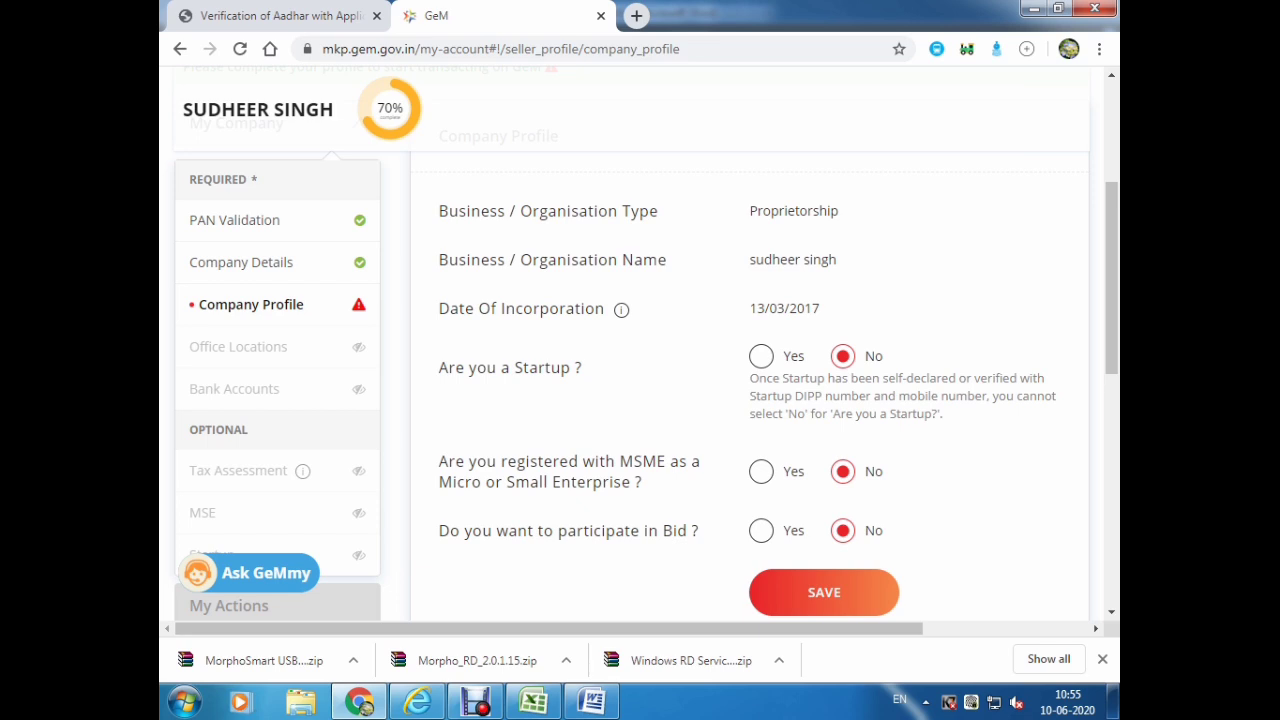
{"action": "left_click_drag", "start_coordinate": [643, 482], "coordinate": [439, 461]}
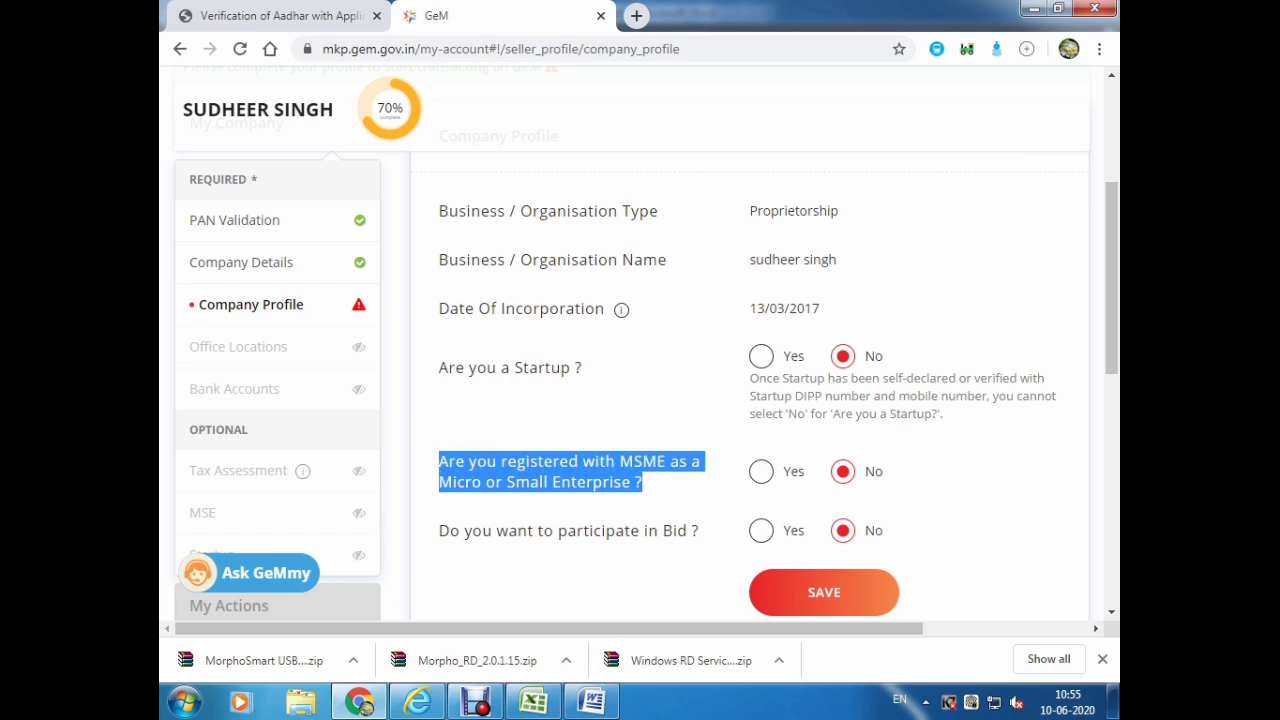
{"action": "left_click", "coordinate": [761, 471]}
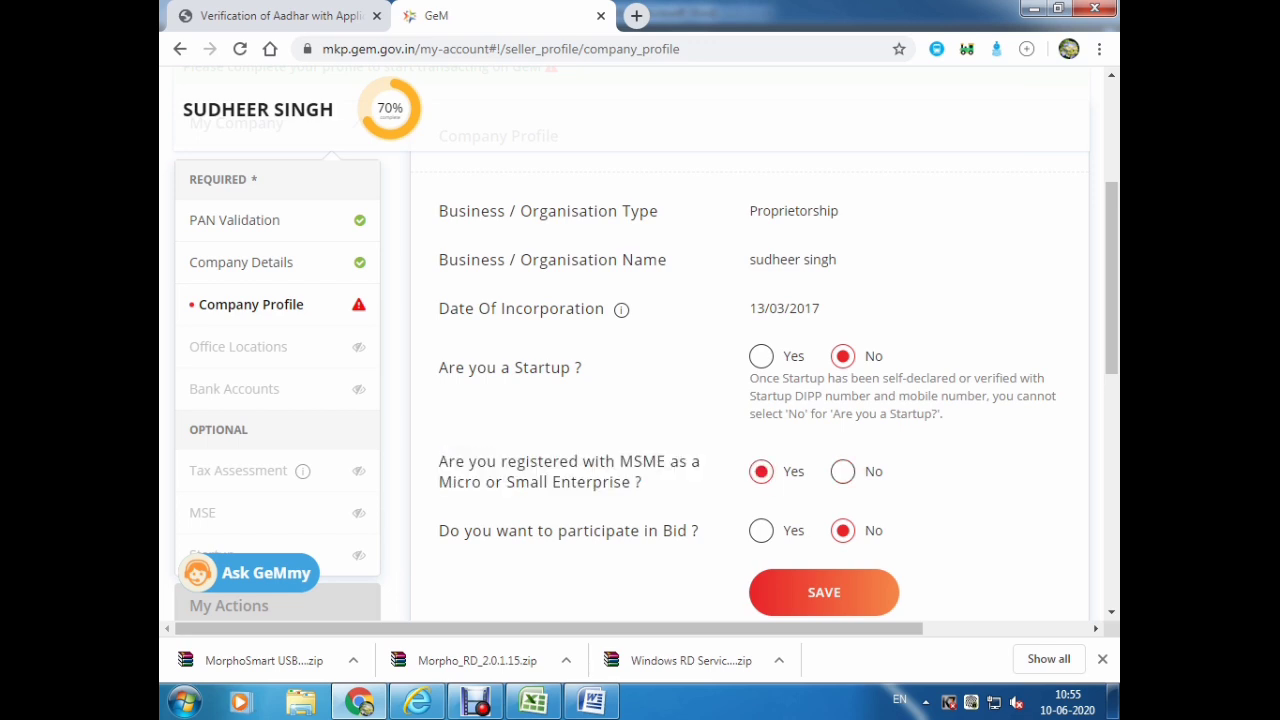
{"action": "left_click", "coordinate": [842, 471]}
{"action": "left_click", "coordinate": [761, 531]}
{"action": "left_click", "coordinate": [842, 531]}
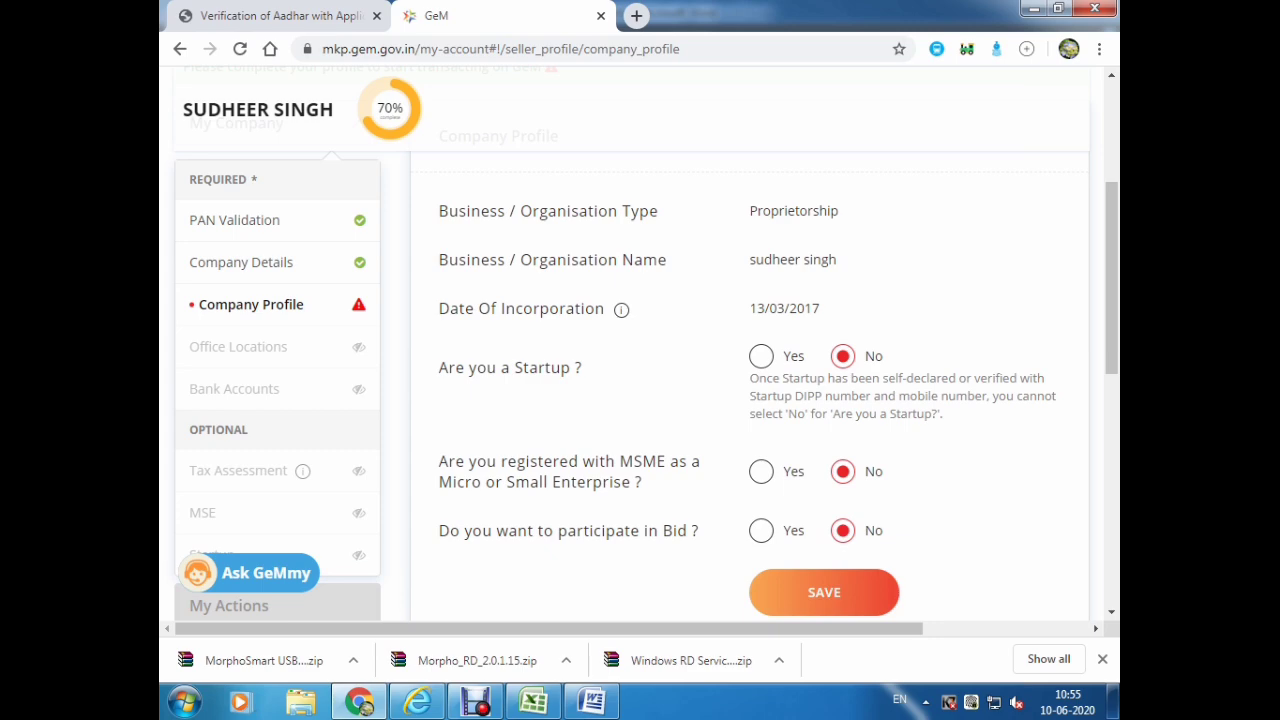
{"action": "left_click", "coordinate": [824, 592]}
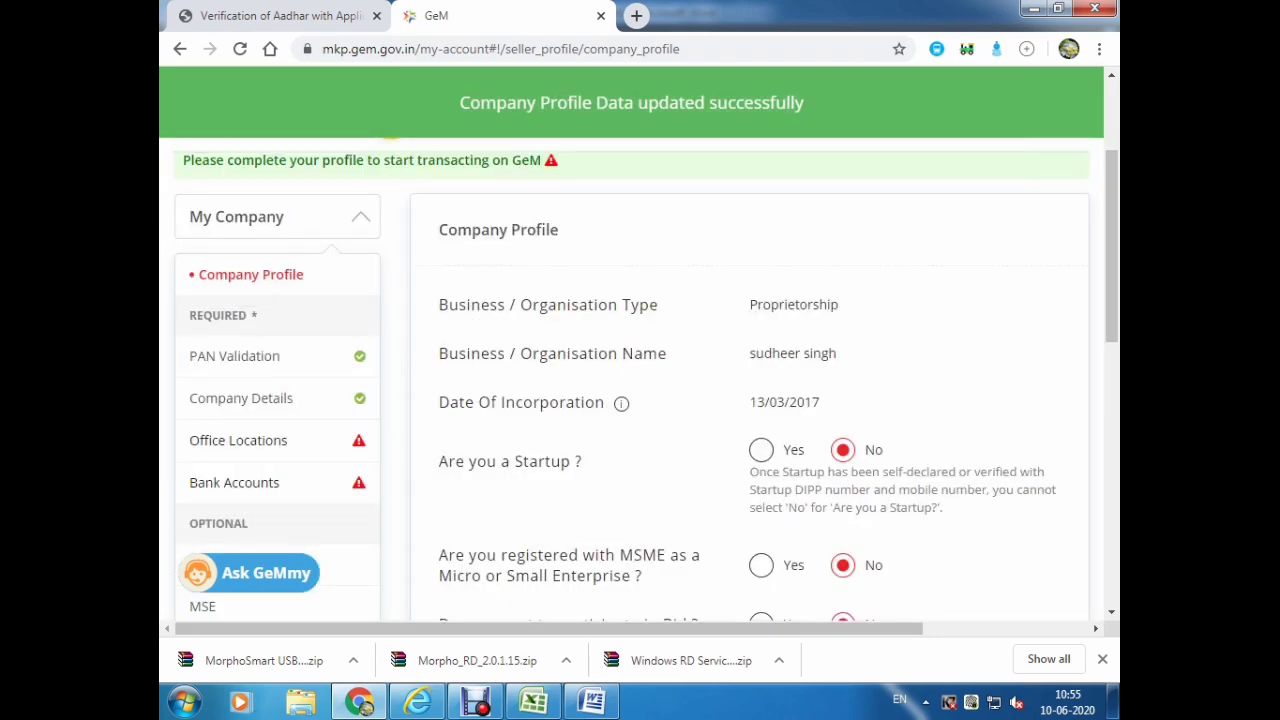
Go to the Bank Accounts section under My Company.
{"action": "scroll", "coordinate": [640, 400], "scroll_direction": "down", "scroll_amount": 1}
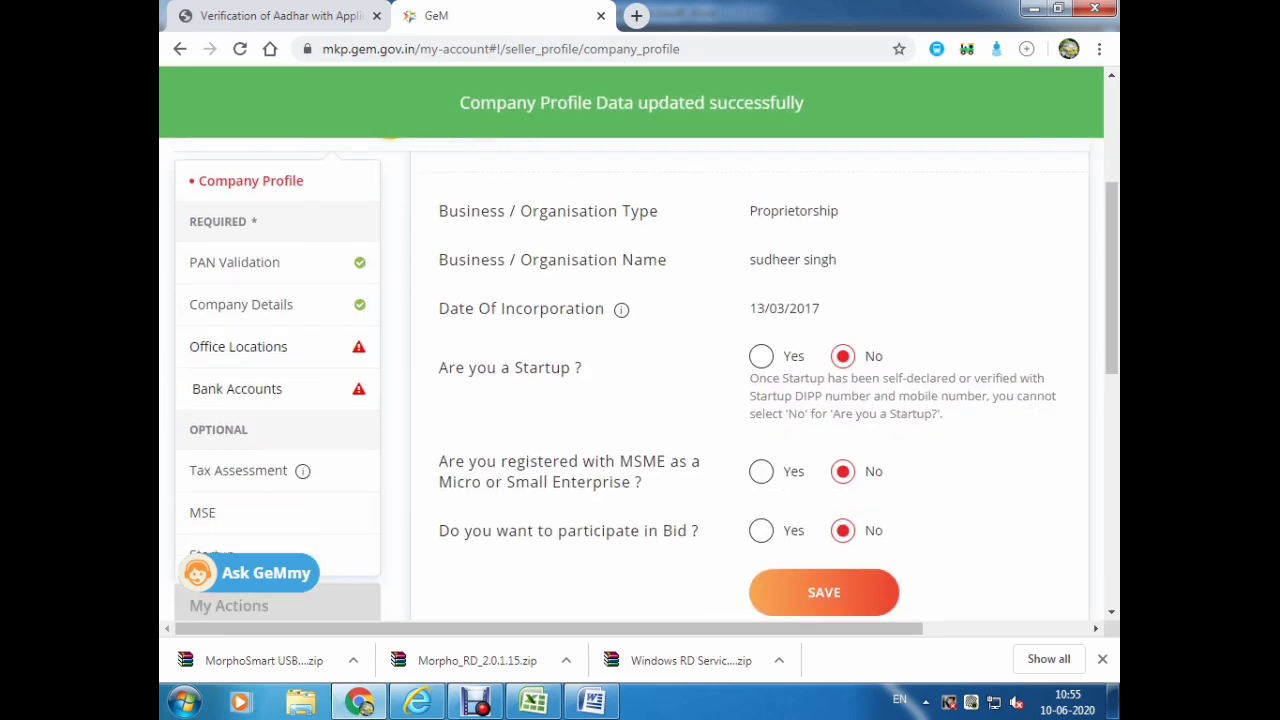
{"action": "left_click", "coordinate": [237, 388]}
{"action": "scroll", "coordinate": [640, 400], "scroll_direction": "down", "scroll_amount": 4}
Zoom the page to 67% and pick IFSC code SBIN0000003 to auto-fill the bank name and address.
{"action": "scroll", "coordinate": [640, 400], "scroll_direction": "up", "scroll_amount": 1}
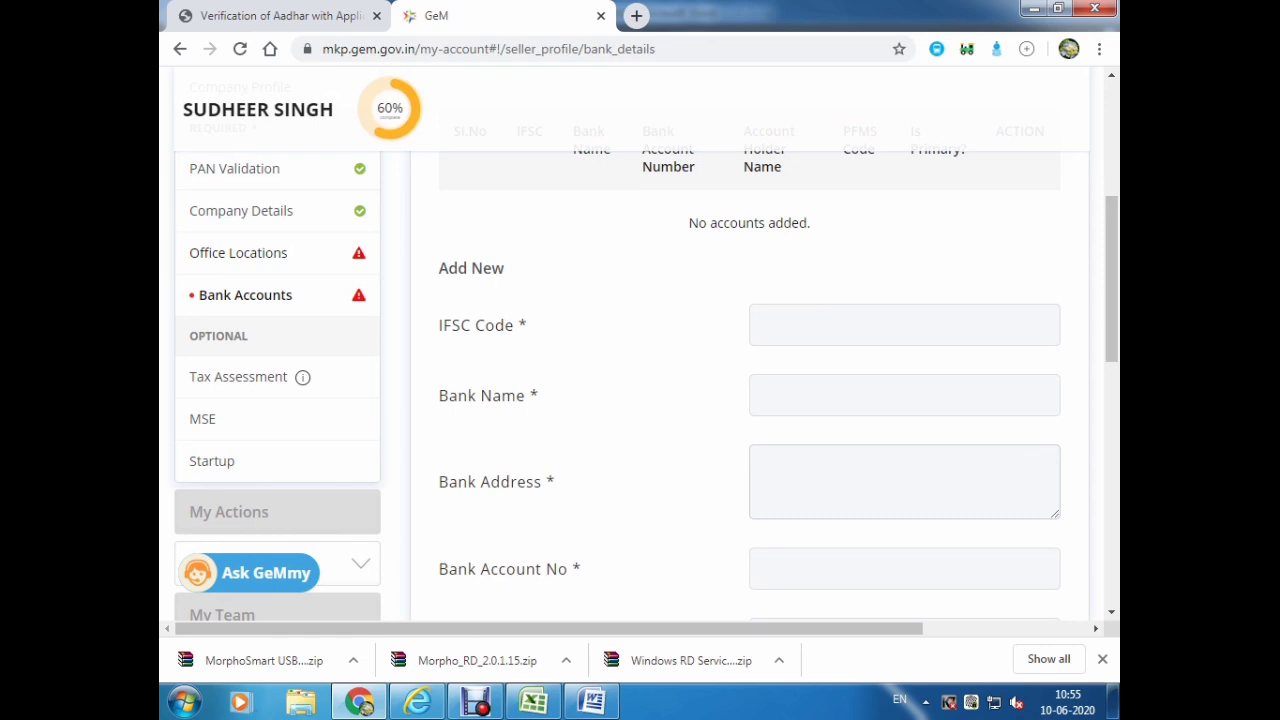
{"action": "key", "text": "ctrl+minus"}
{"action": "key", "text": "ctrl+minus"}
{"action": "key", "text": "ctrl+minus"}
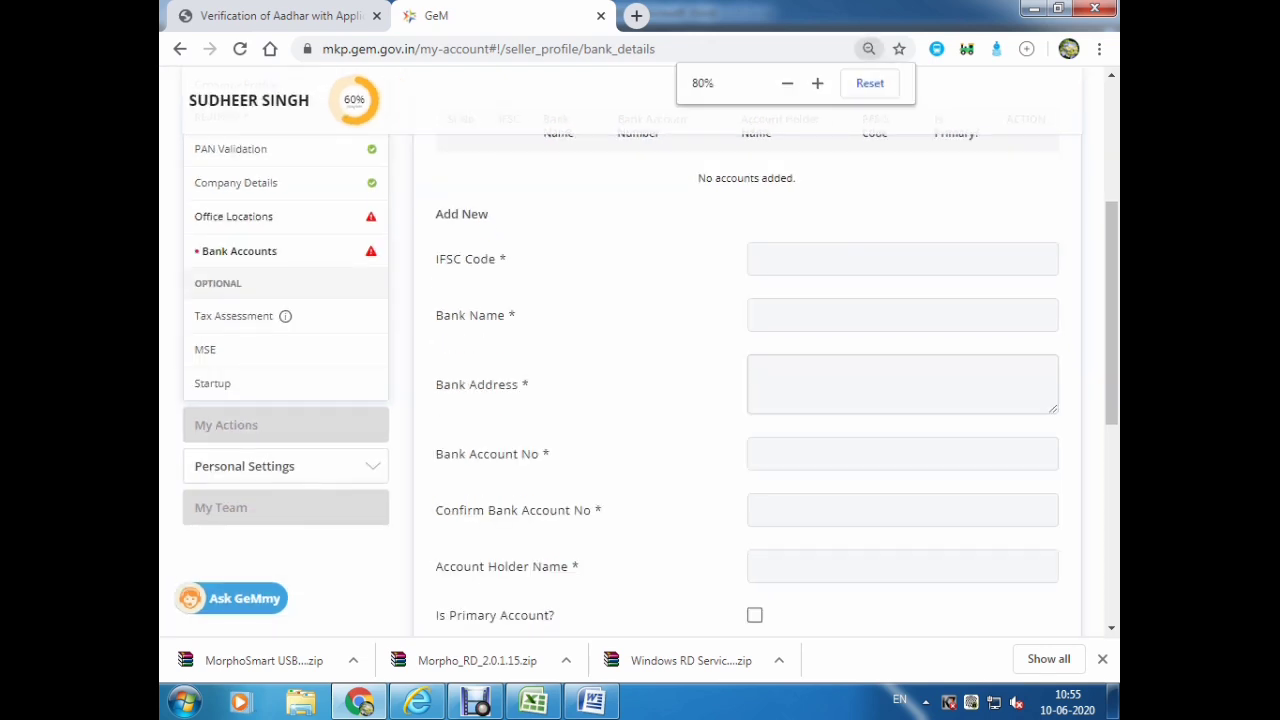
{"action": "key", "text": "ctrl+minus"}
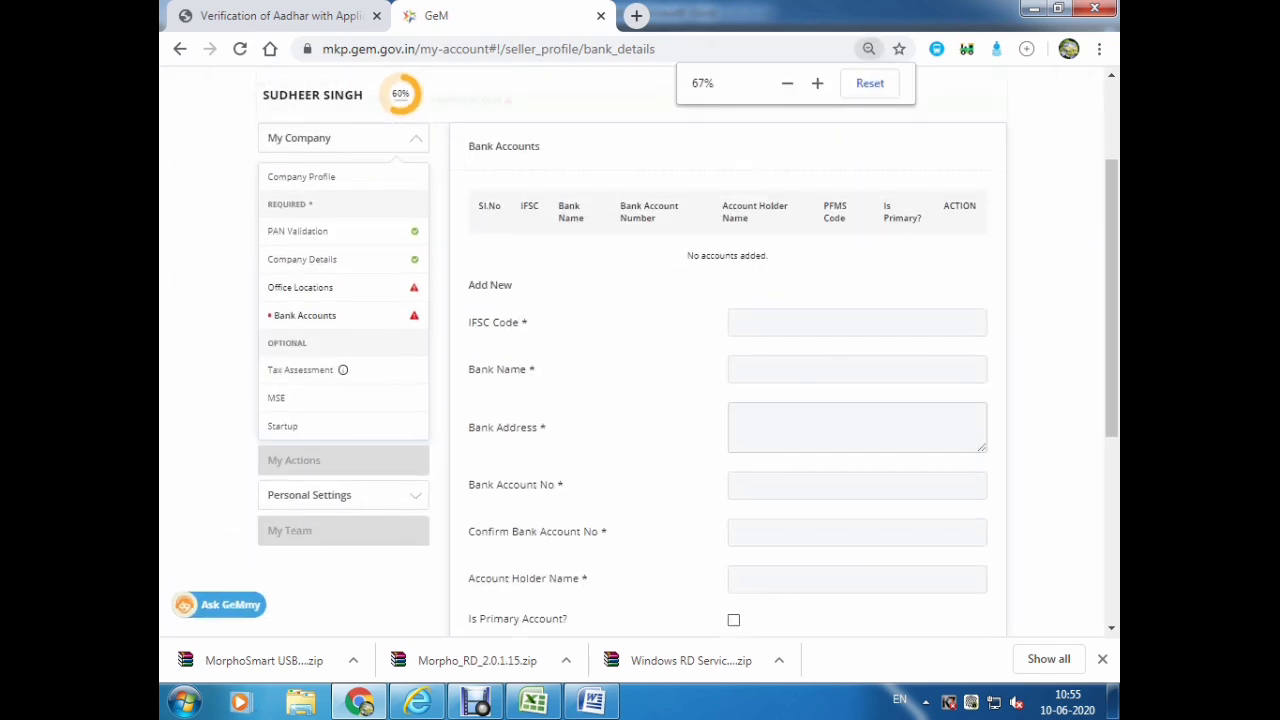
{"action": "left_click", "coordinate": [820, 322]}
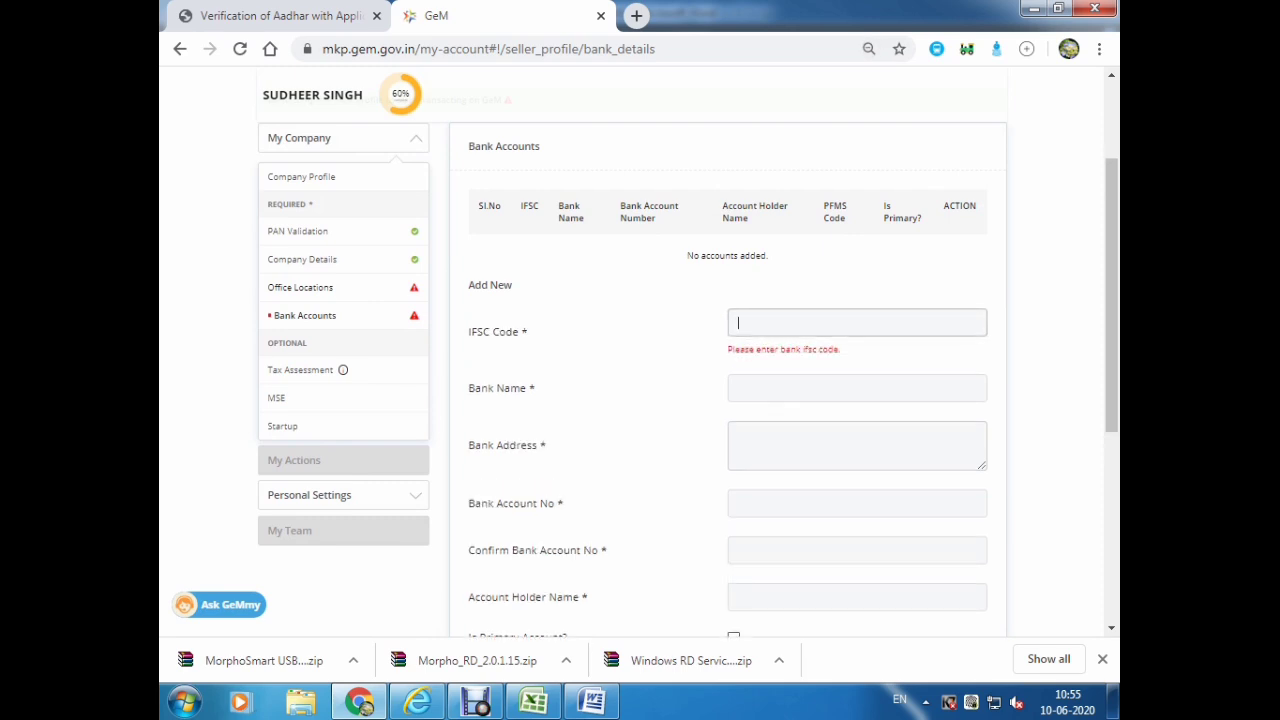
{"action": "type", "text": "sbin0000474"}
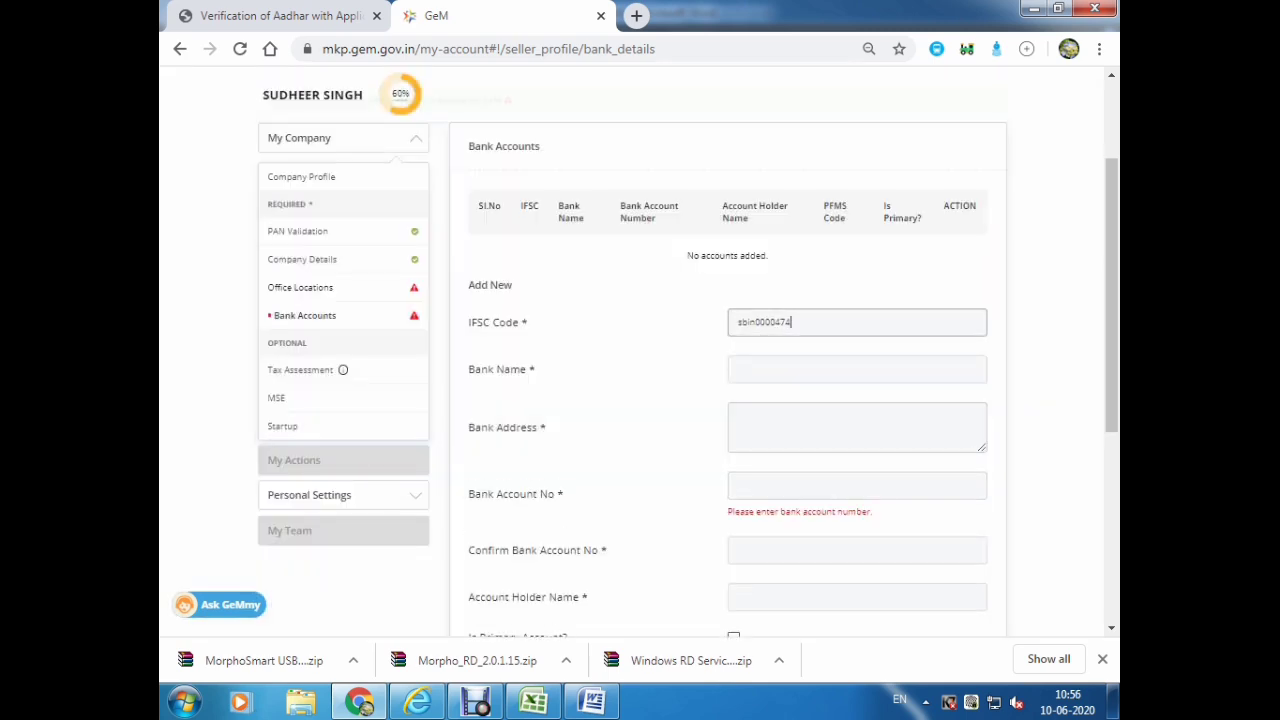
{"action": "key", "text": "BackSpace"}
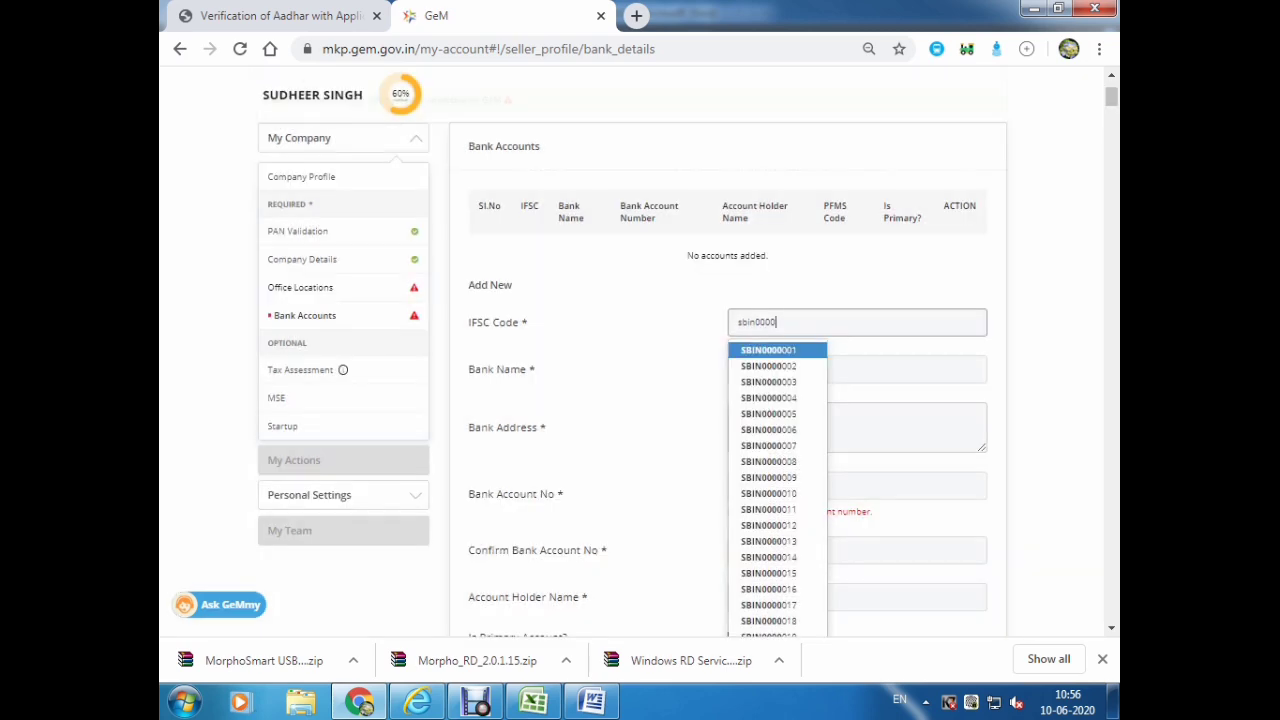
{"action": "left_click", "coordinate": [768, 382]}
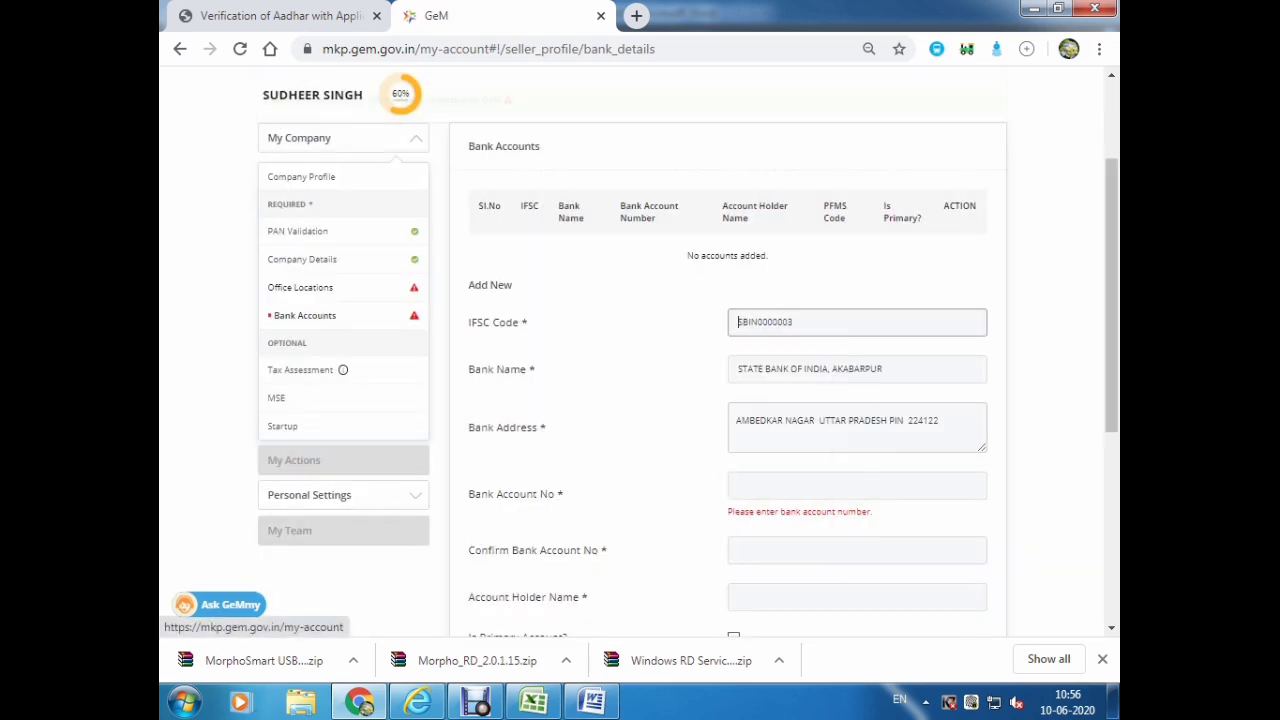
Paste the bank account number, then move on to the Tax Assessment section.
{"action": "scroll", "coordinate": [728, 400], "scroll_direction": "down", "scroll_amount": 2}
{"action": "left_click", "coordinate": [857, 297]}
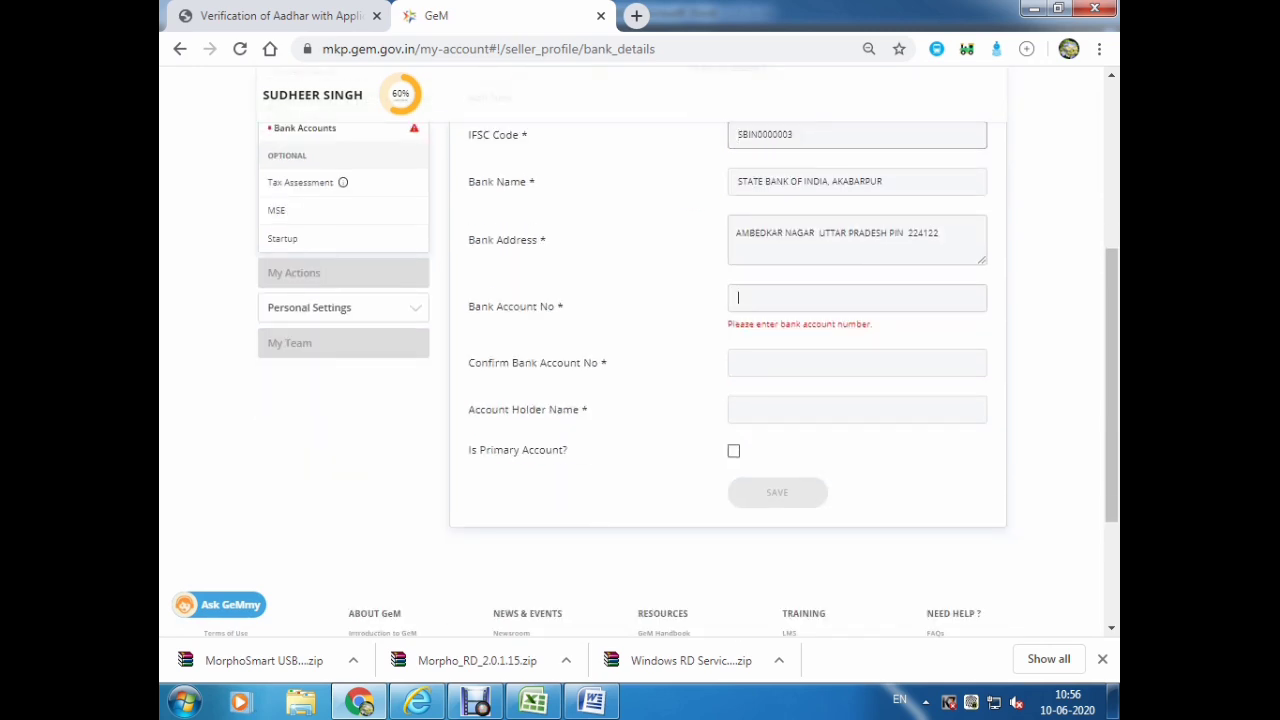
{"action": "key", "text": "ctrl+v"}
{"action": "key", "text": "Tab"}
{"action": "key", "text": "Tab"}
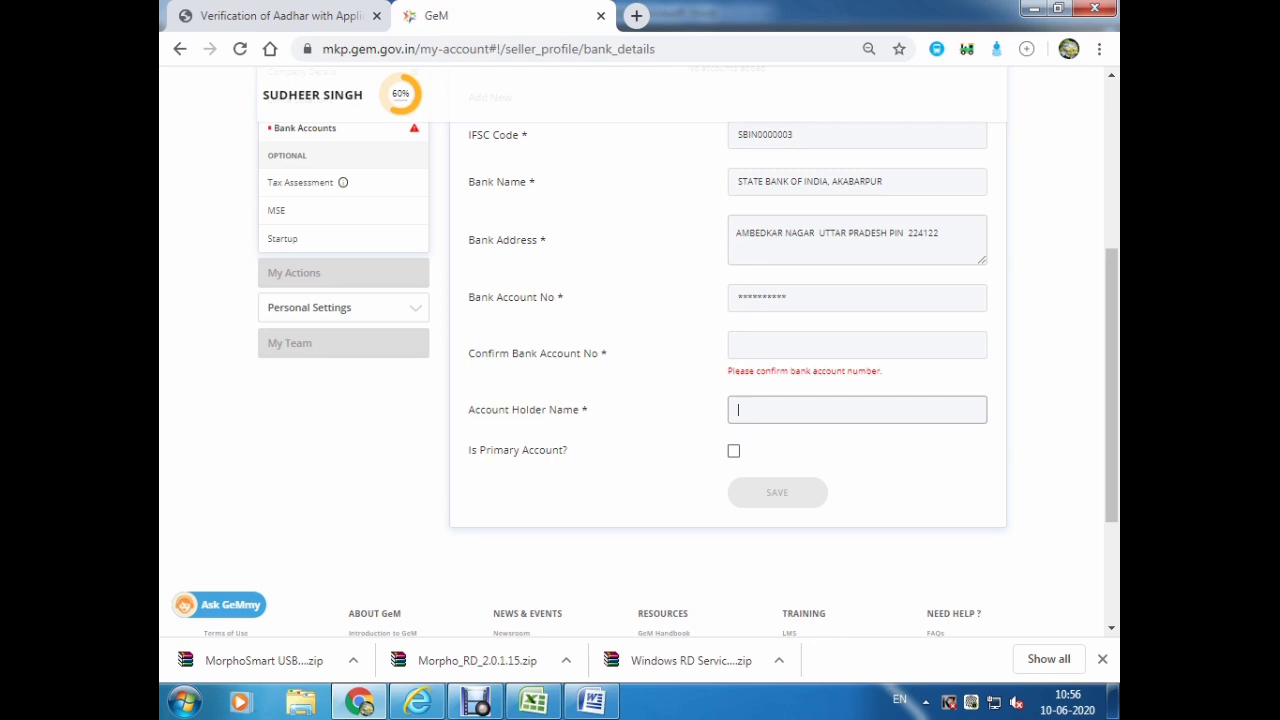
{"action": "scroll", "coordinate": [728, 350], "scroll_direction": "up", "scroll_amount": 1}
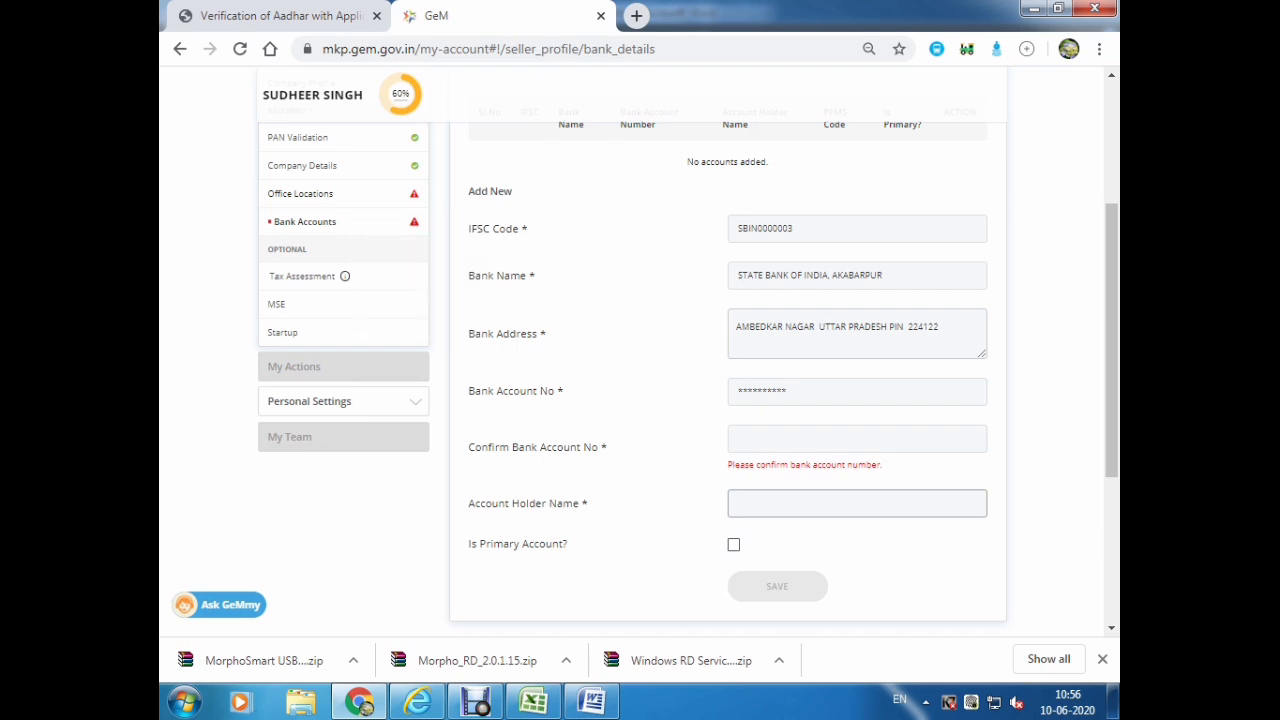
{"action": "left_click", "coordinate": [301, 276]}
Choose ITR-3 as the return type and 2019-2020 as the assessment year.
{"action": "scroll", "coordinate": [728, 400], "scroll_direction": "down", "scroll_amount": 4}
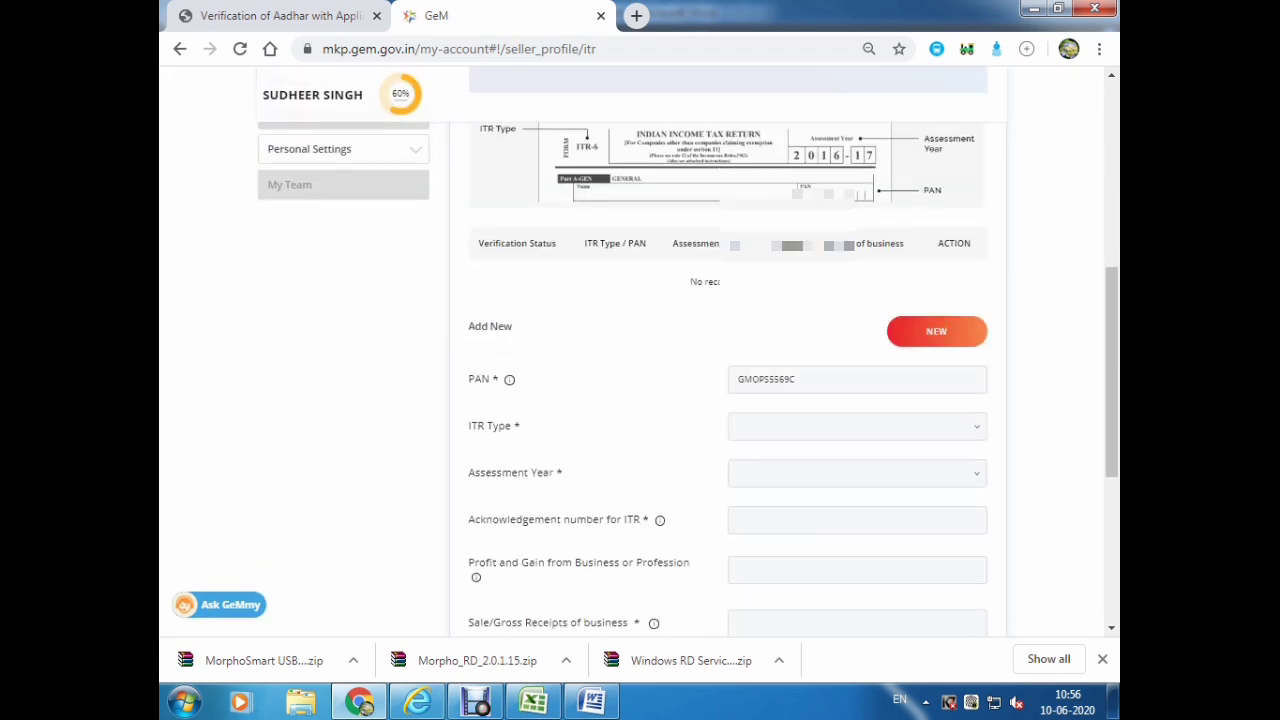
{"action": "scroll", "coordinate": [688, 354], "scroll_direction": "down", "scroll_amount": 1}
{"action": "left_click", "coordinate": [857, 332]}
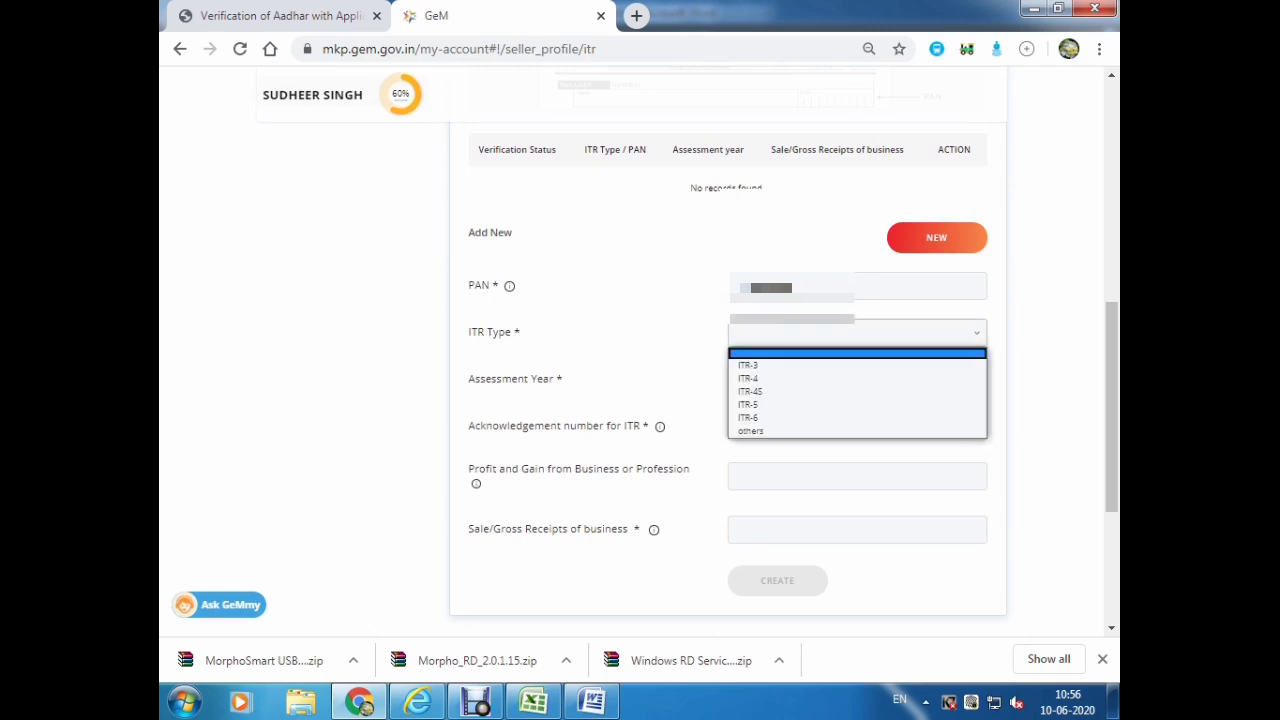
{"action": "key", "text": "Return"}
{"action": "key", "text": "alt+Down"}
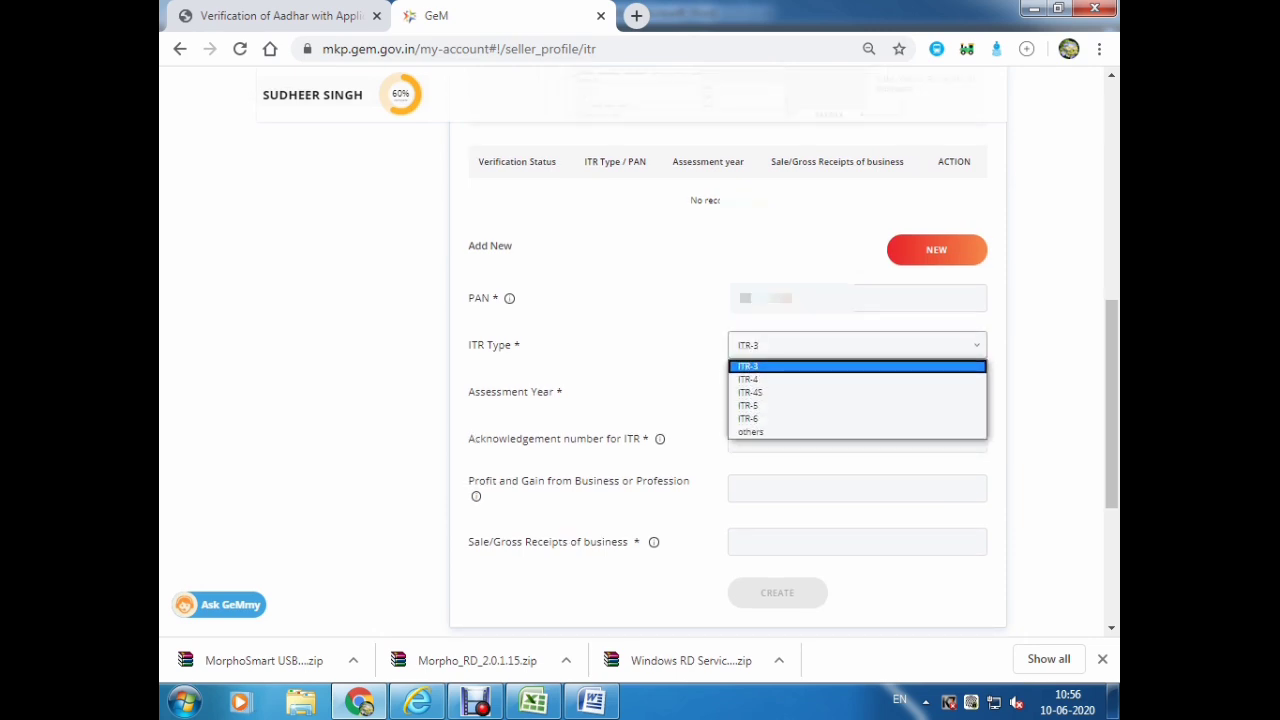
{"action": "key", "text": "Return"}
{"action": "key", "text": "Tab"}
{"action": "key", "text": "alt+Down"}
{"action": "key", "text": "Down"}
{"action": "key", "text": "Down"}
{"action": "key", "text": "Down"}
{"action": "key", "text": "Down"}
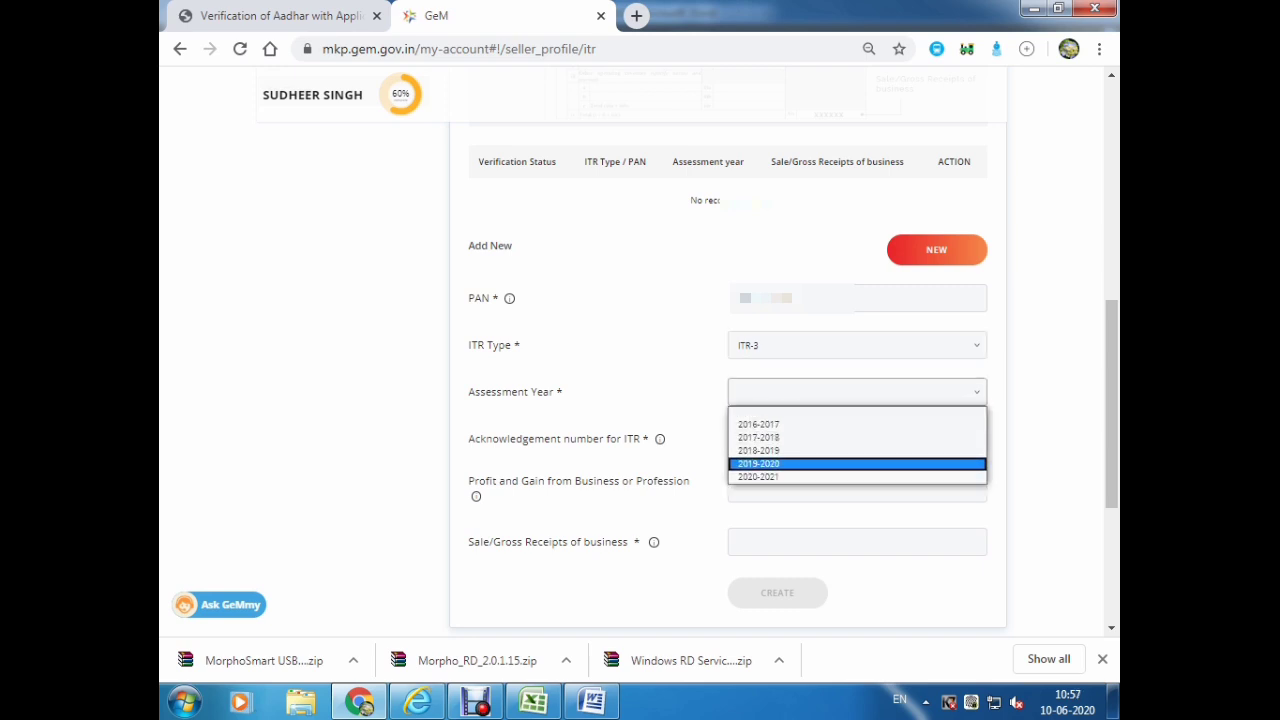
{"action": "key", "text": "Return"}
Enter the acknowledgement number, profit 2542556 and gross receipts 32656456, then create the ITR record.
{"action": "key", "text": "Tab"}
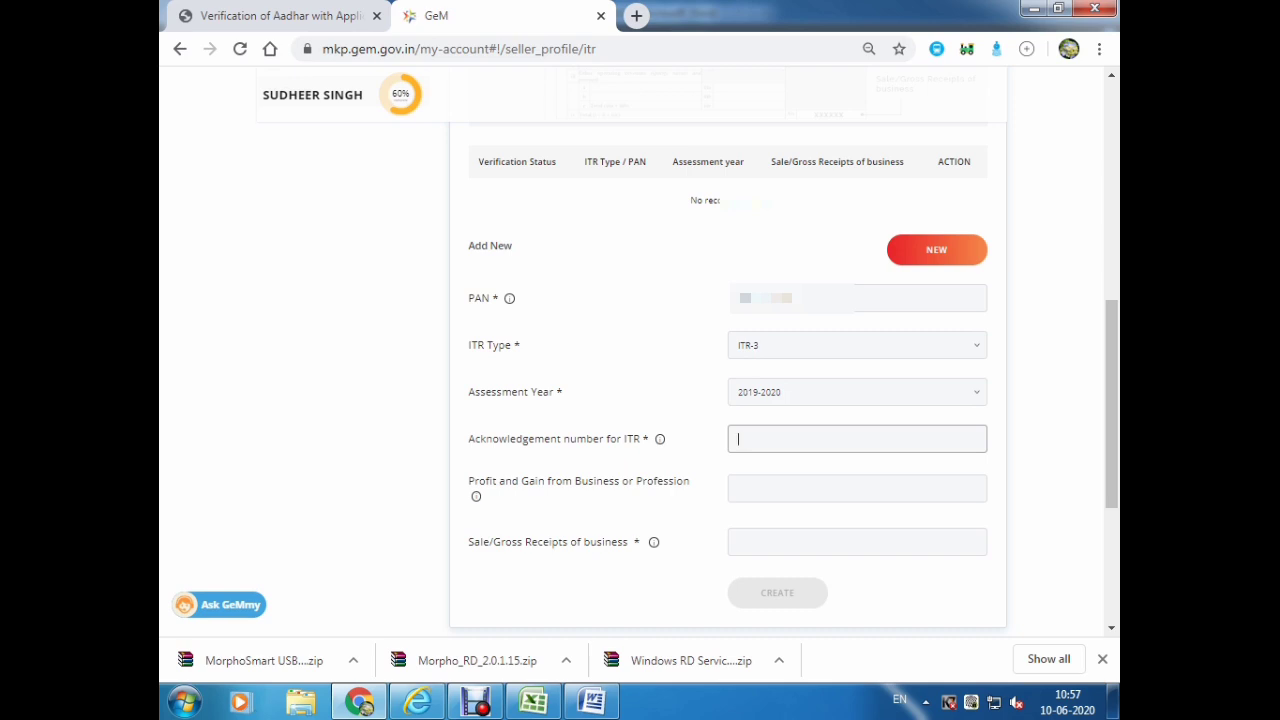
{"action": "key", "text": "Tab"}
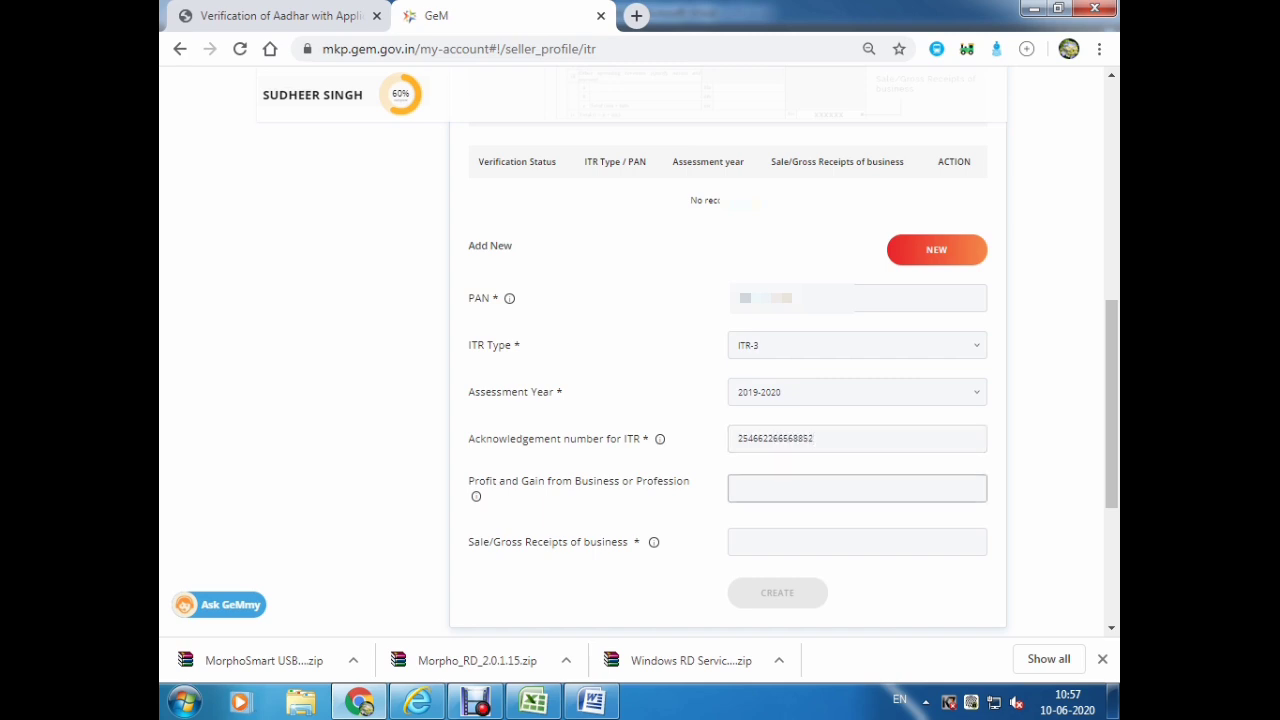
{"action": "type", "text": "2542556"}
{"action": "key", "text": "Tab"}
{"action": "type", "text": "32656456"}
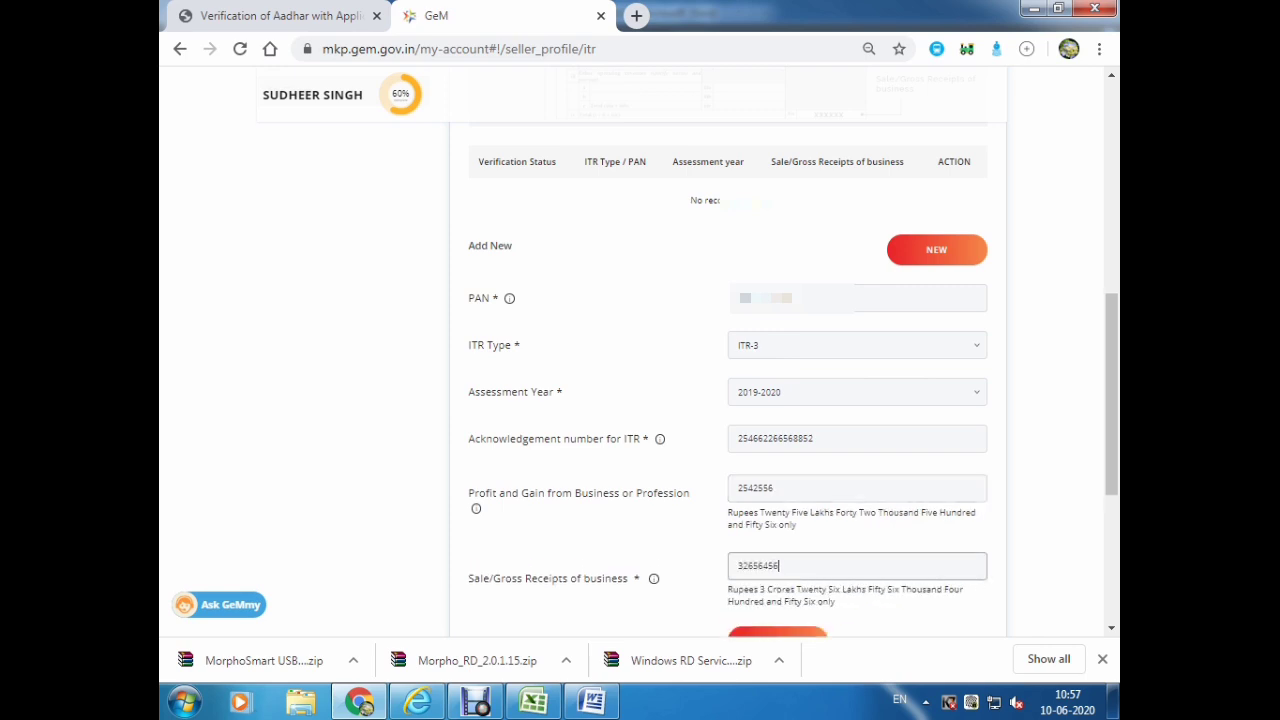
{"action": "key", "text": "Tab"}
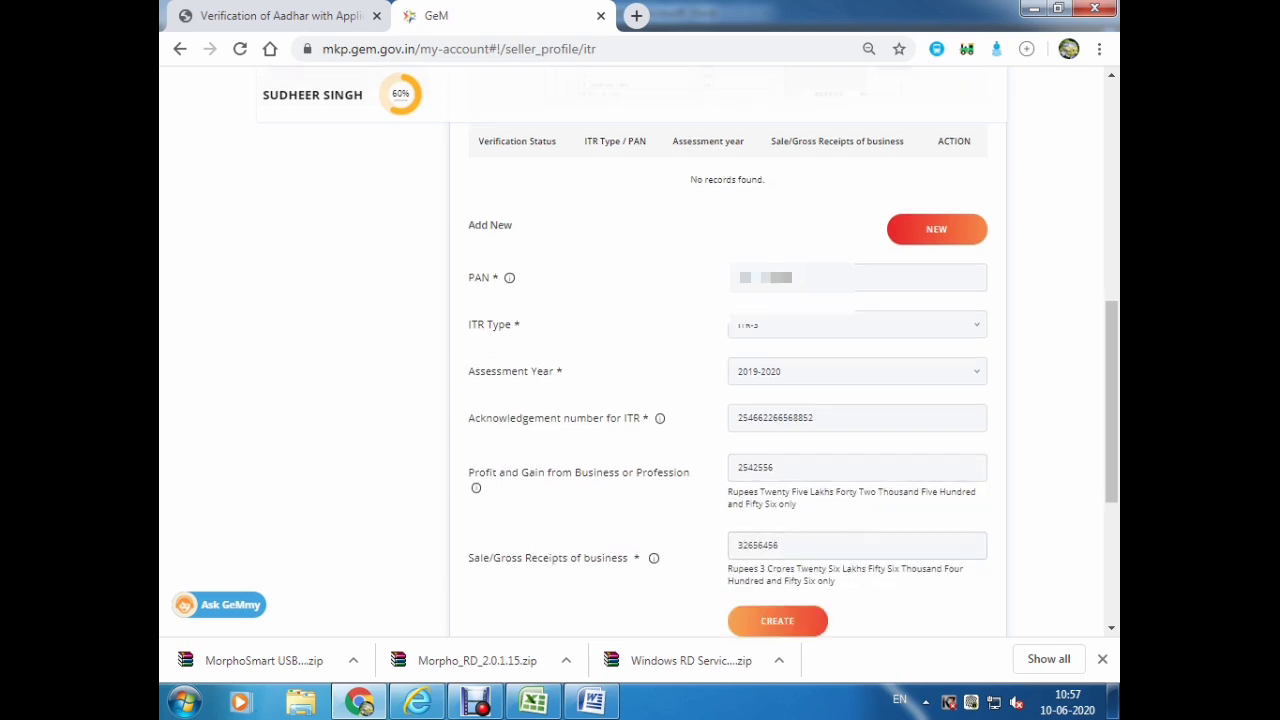
{"action": "key", "text": "Return"}
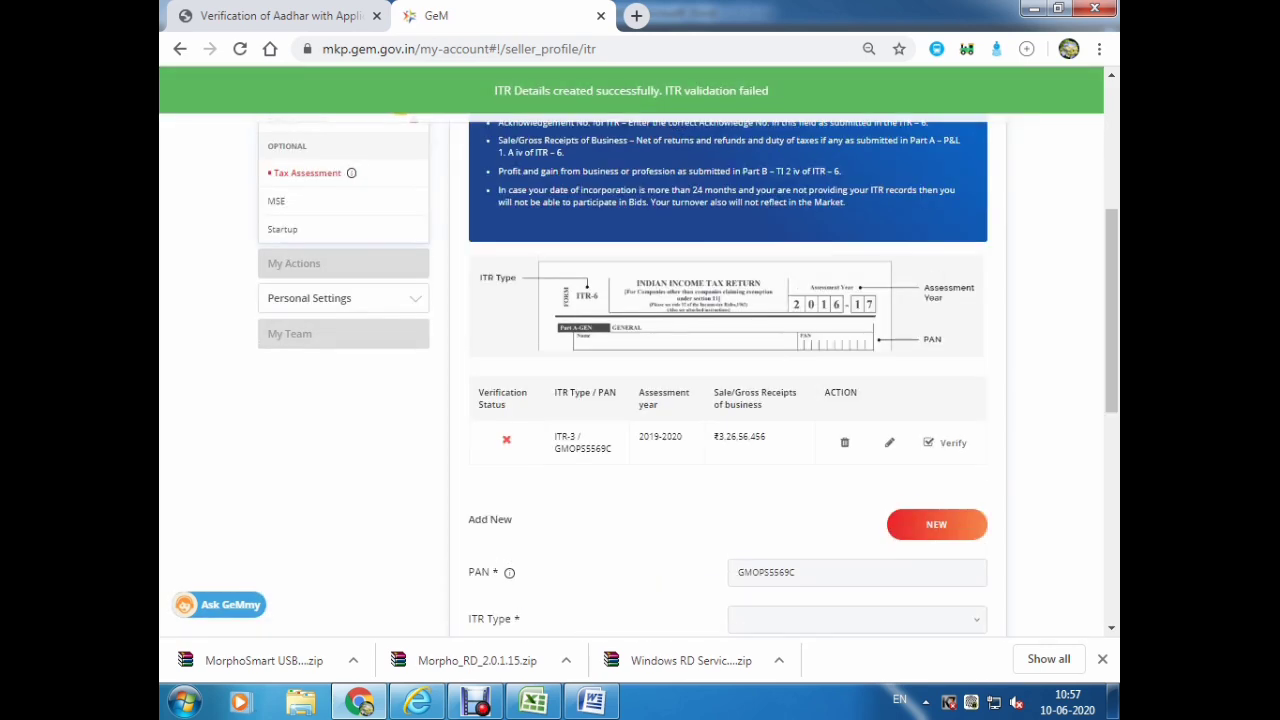
{"action": "scroll", "coordinate": [728, 380], "scroll_direction": "up", "scroll_amount": 1}
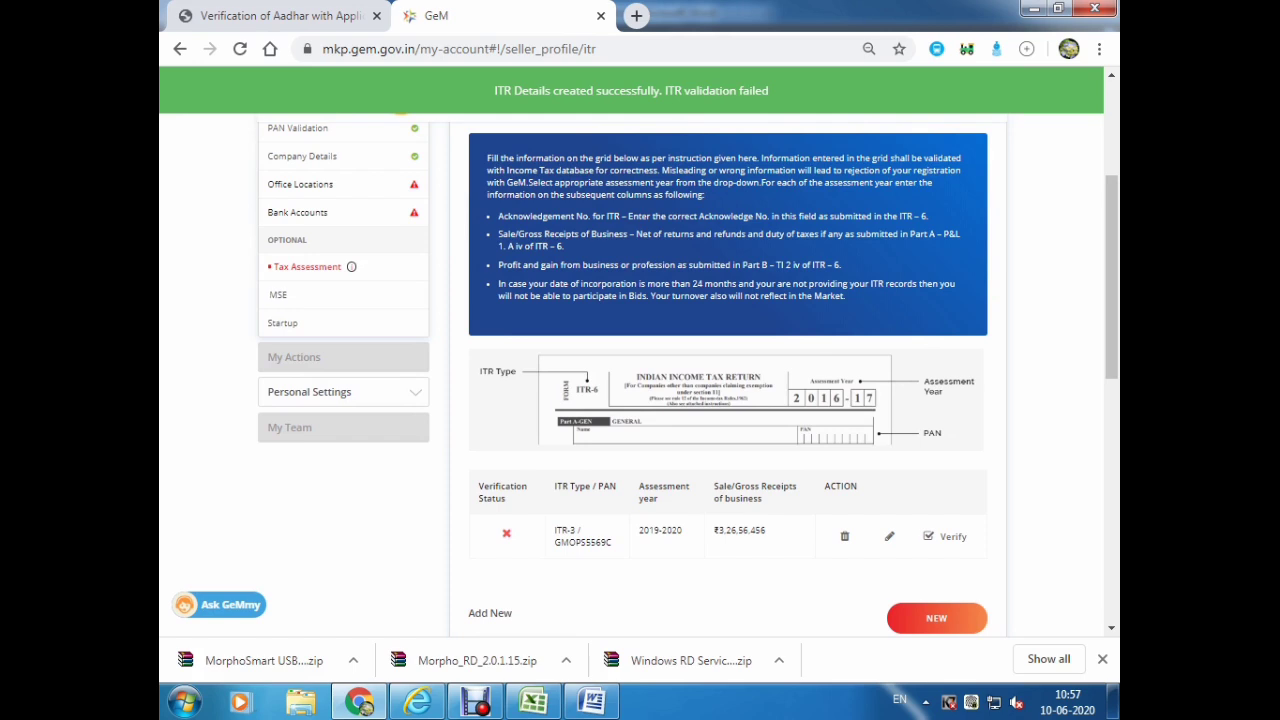
{"action": "left_click", "coordinate": [320, 391]}
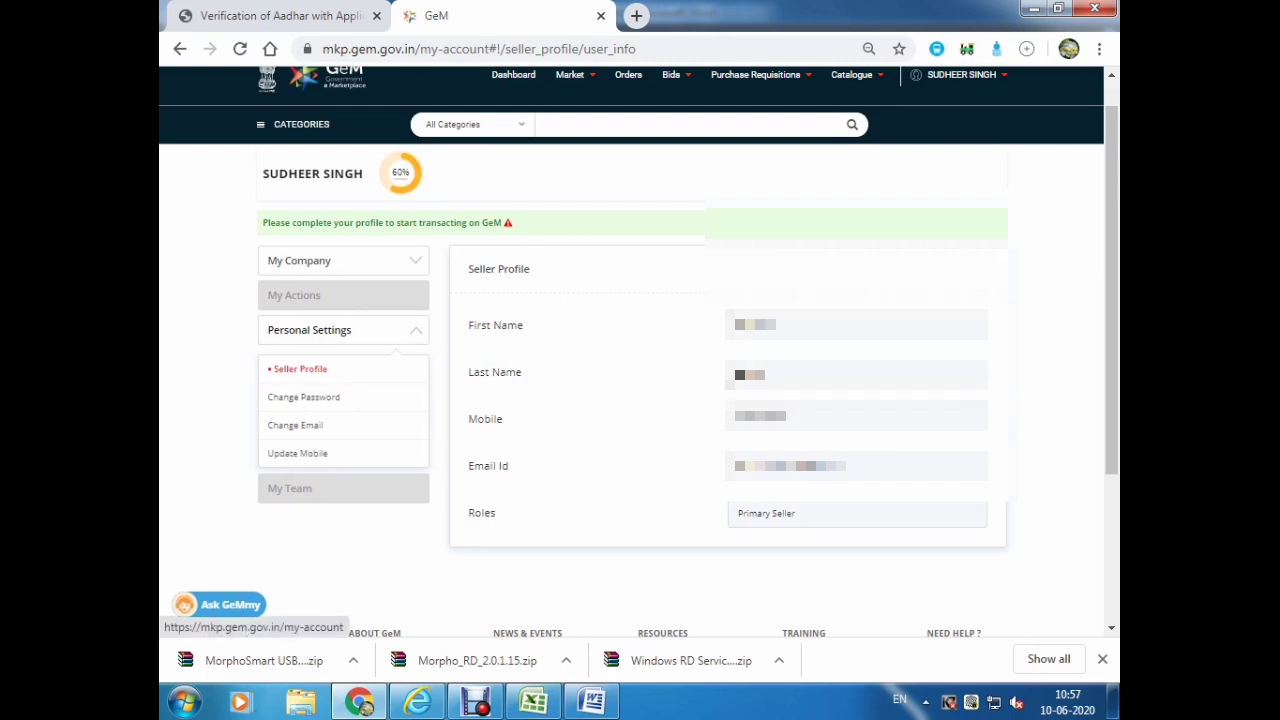
Collapse Personal Settings and reopen the Company Profile page.
{"action": "left_click", "coordinate": [320, 330]}
{"action": "left_click", "coordinate": [299, 260]}
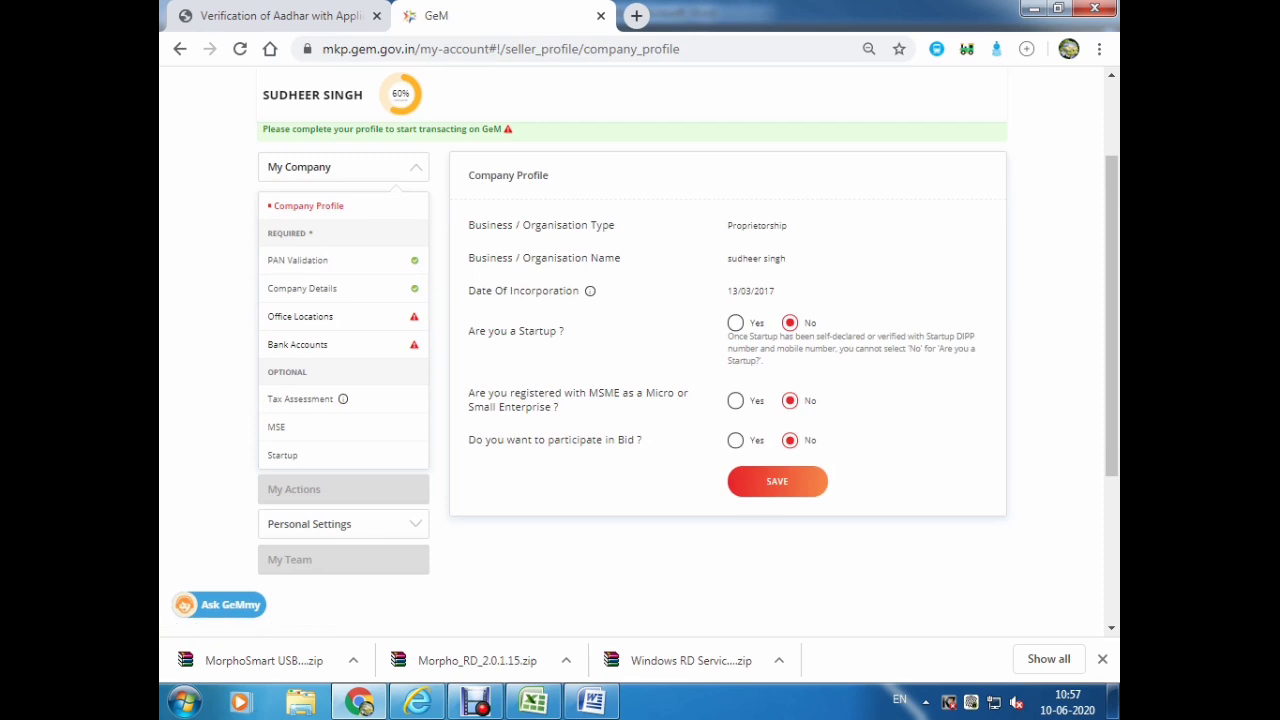
{"action": "scroll", "coordinate": [640, 350], "scroll_direction": "up", "scroll_amount": 2}
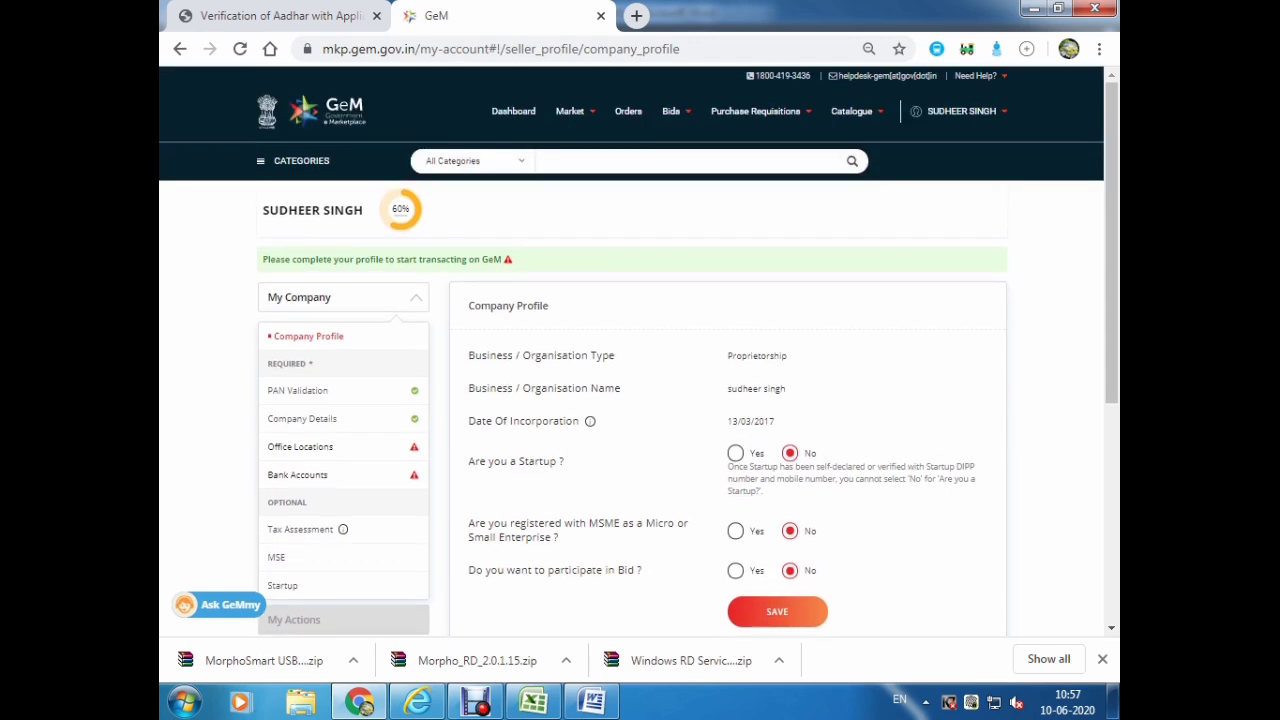
Choose a service offering option from the Catalogue > Services menu.
{"action": "mouse_move", "coordinate": [960, 111]}
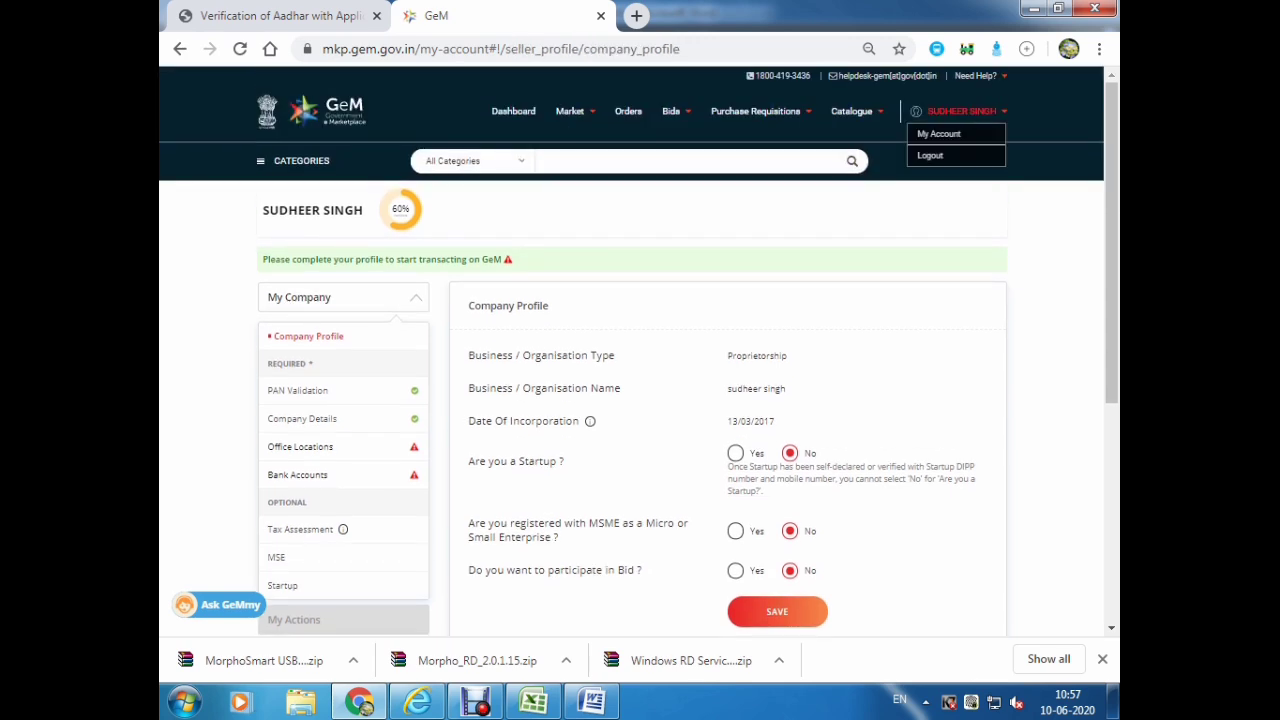
{"action": "scroll", "coordinate": [640, 350], "scroll_direction": "down", "scroll_amount": 3}
{"action": "scroll", "coordinate": [640, 350], "scroll_direction": "up", "scroll_amount": 2}
{"action": "scroll", "coordinate": [640, 350], "scroll_direction": "up", "scroll_amount": 1}
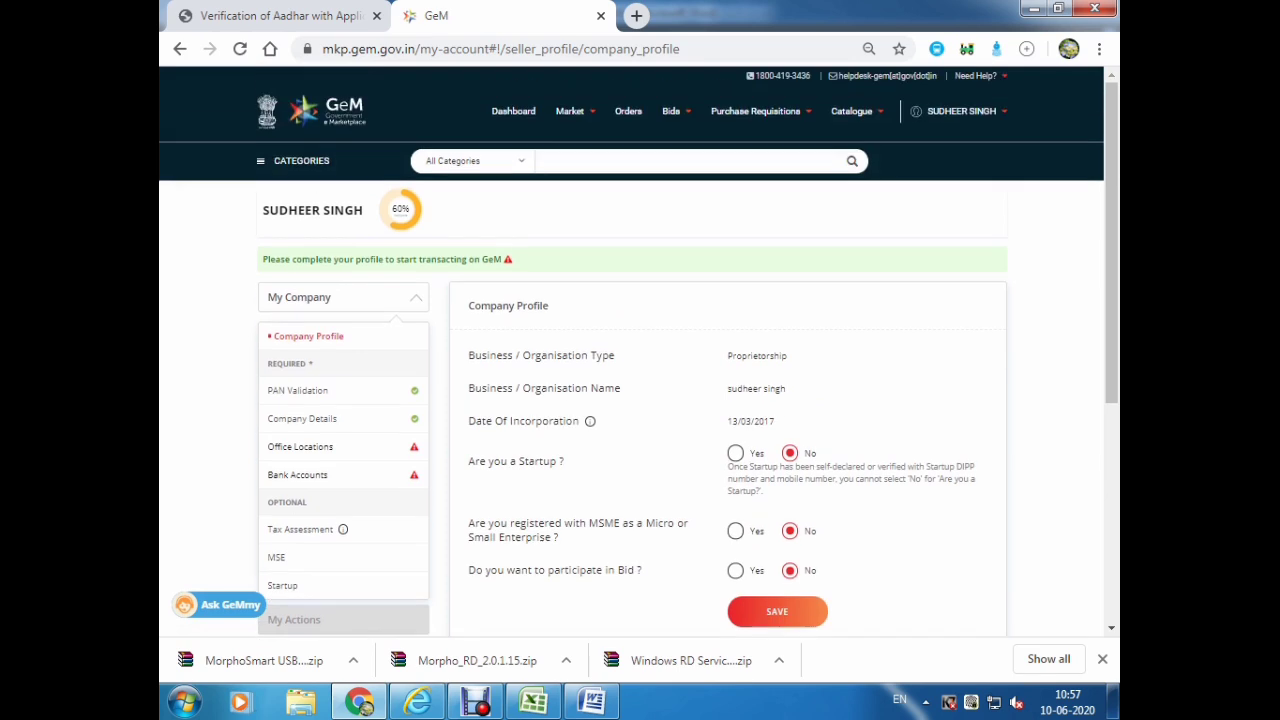
{"action": "mouse_move", "coordinate": [851, 111]}
{"action": "left_click", "coordinate": [851, 157]}
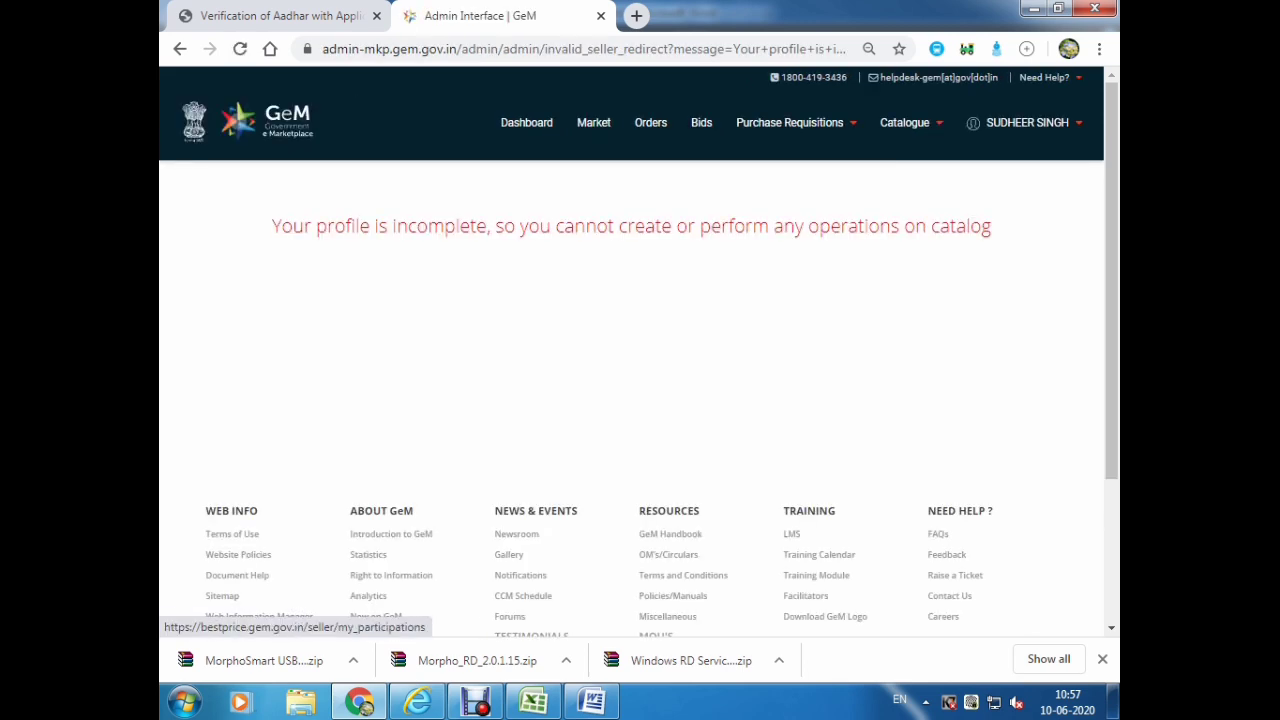
Leave the incomplete-profile catalog notice and get back to the Company Profile page.
{"action": "mouse_move", "coordinate": [905, 122]}
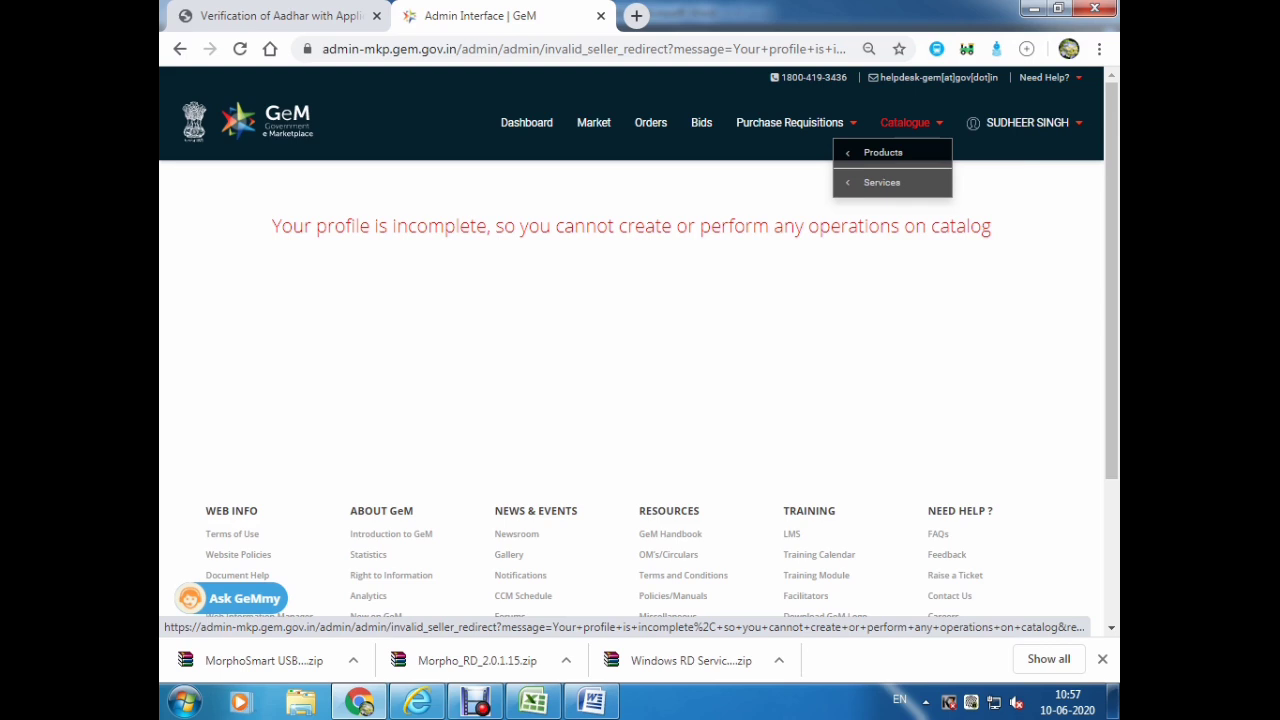
{"action": "key", "text": "F5"}
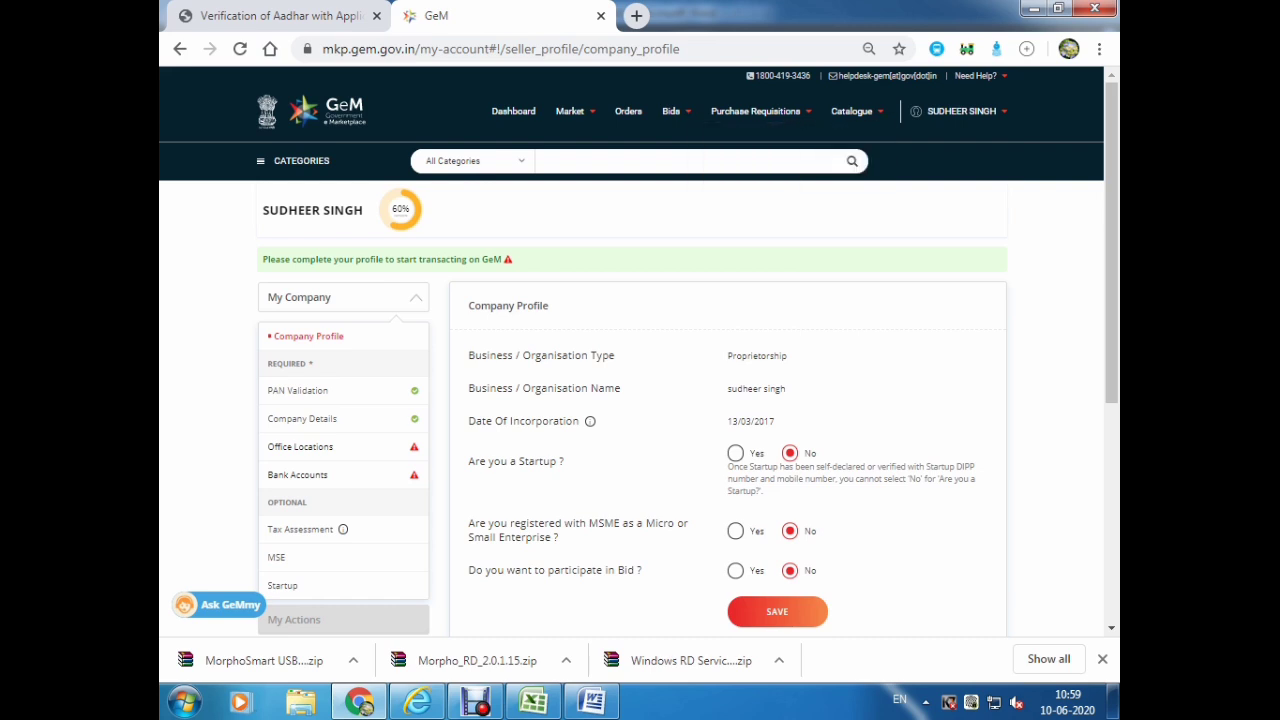
Reopen Bank Accounts under My Company and scroll to its empty Add New form.
{"action": "scroll", "coordinate": [640, 350], "scroll_direction": "down", "scroll_amount": 2}
{"action": "scroll", "coordinate": [640, 350], "scroll_direction": "down", "scroll_amount": 1}
{"action": "scroll", "coordinate": [640, 350], "scroll_direction": "up", "scroll_amount": 1}
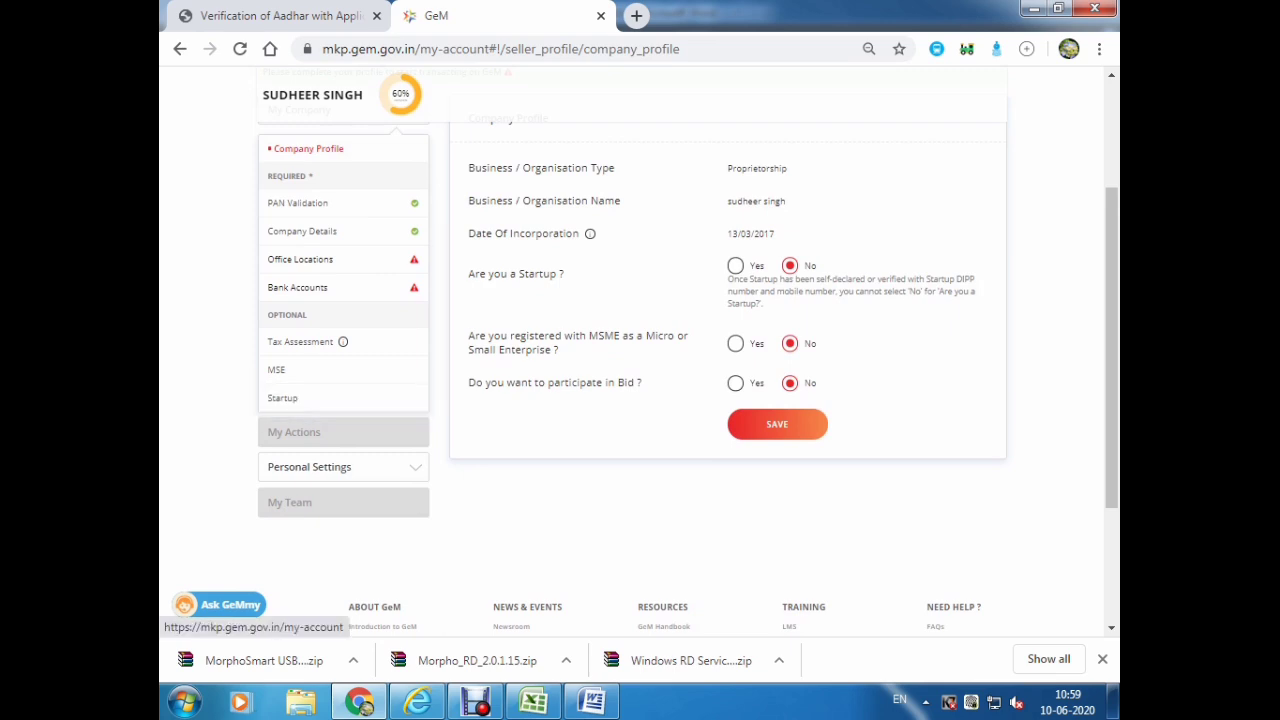
{"action": "left_click", "coordinate": [298, 287]}
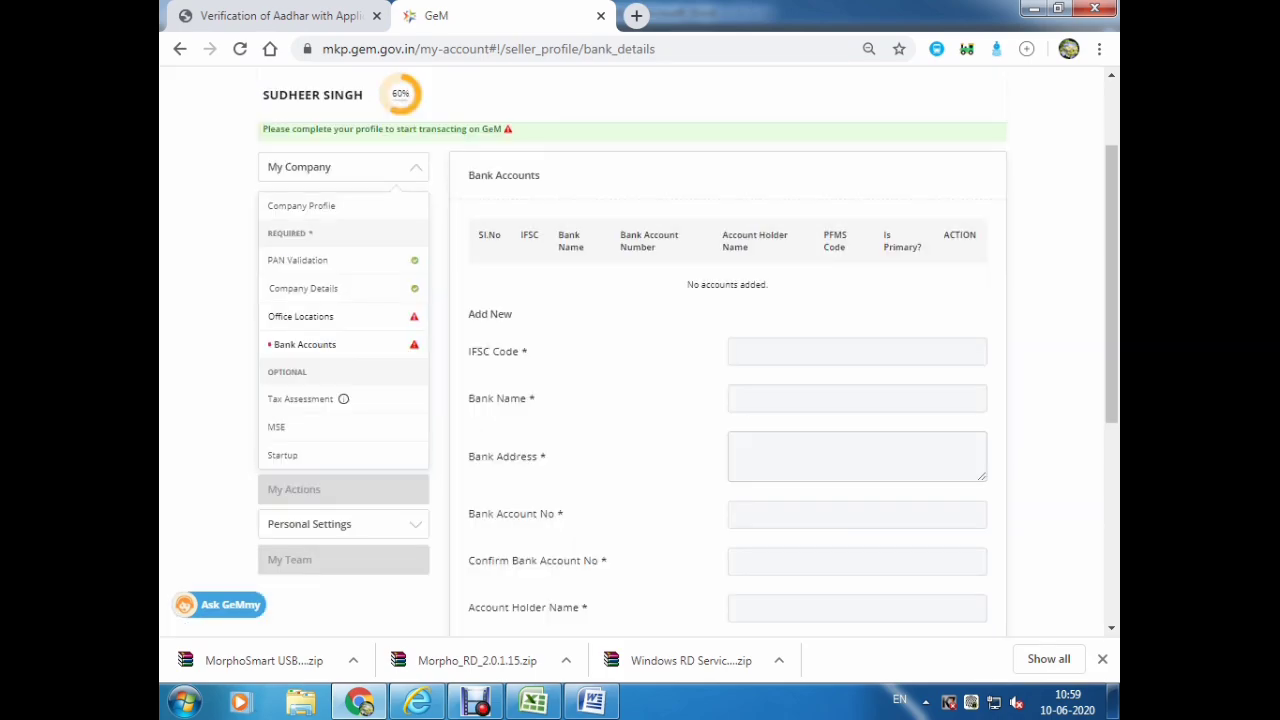
{"action": "scroll", "coordinate": [728, 400], "scroll_direction": "down", "scroll_amount": 2}
{"action": "scroll", "coordinate": [728, 400], "scroll_direction": "up", "scroll_amount": 1}
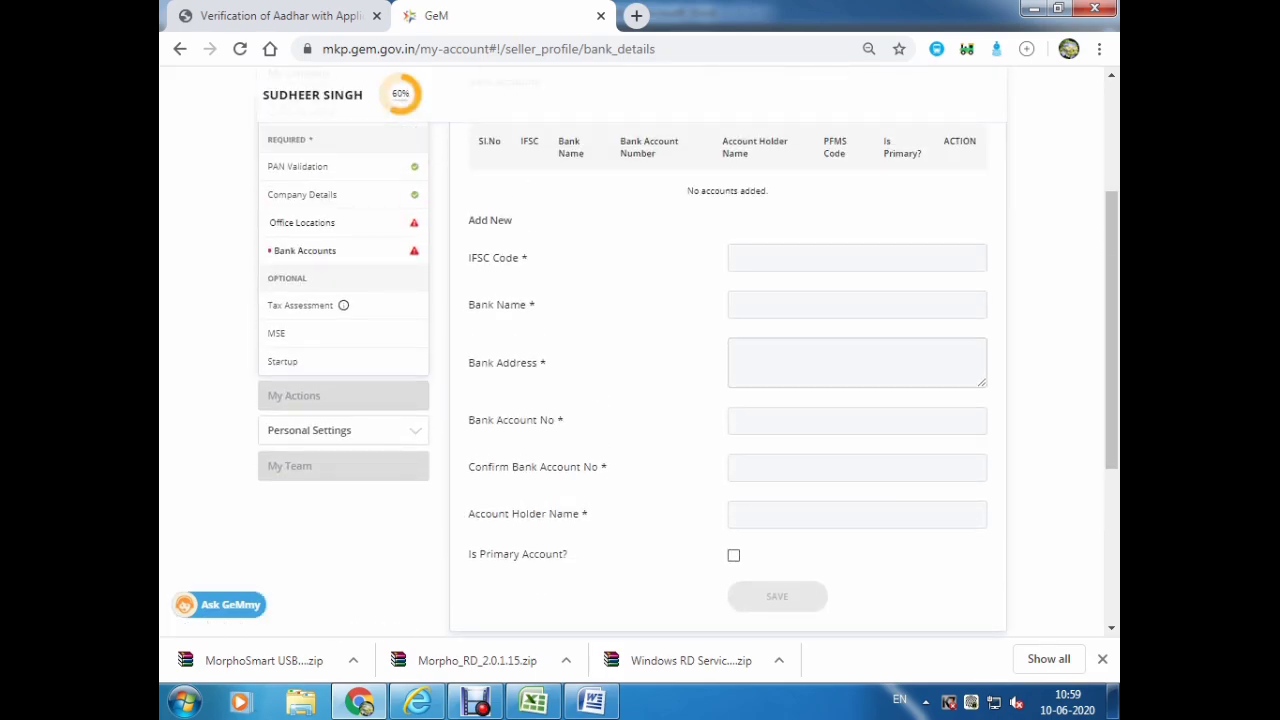